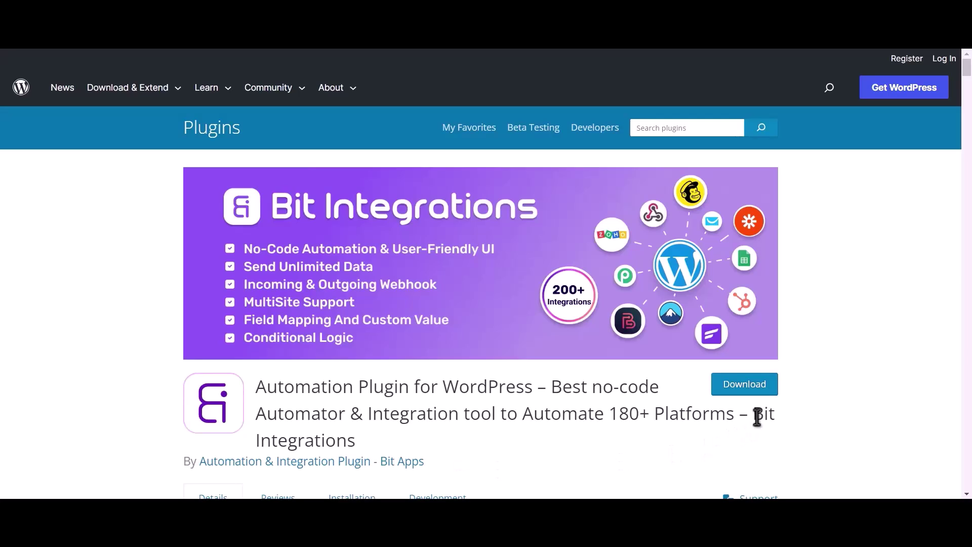
Note the Bit Integrations plugin name, then start a new integration in the WordPress admin
left_click_drag(754, 414, 761, 429)
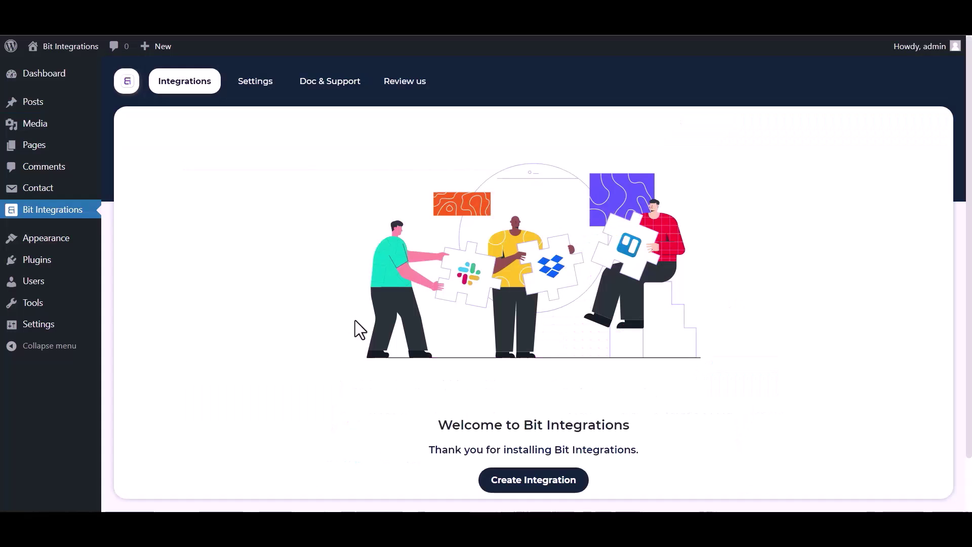
left_click(537, 481)
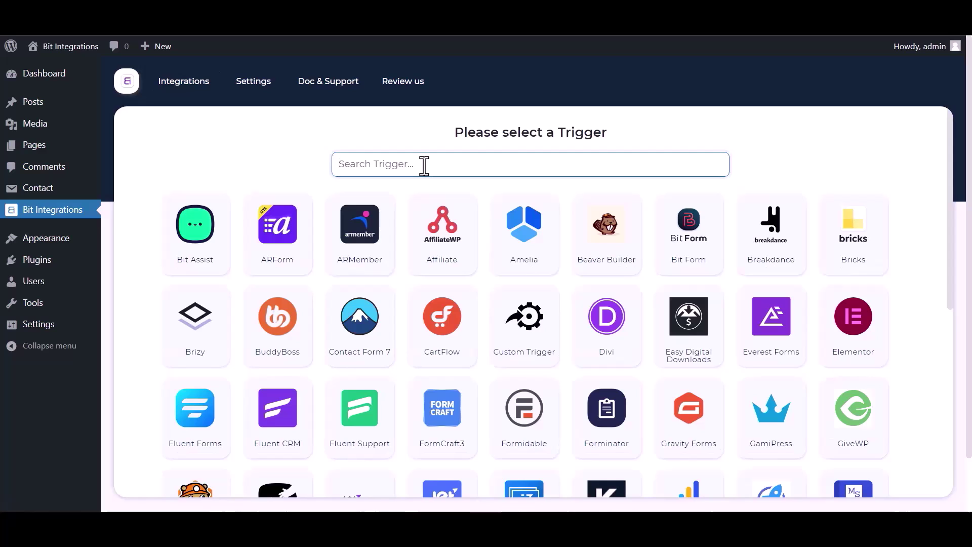
Choose Contact Form 7's Contact form 1 as the trigger and WhatsApp as the action
type("contact")
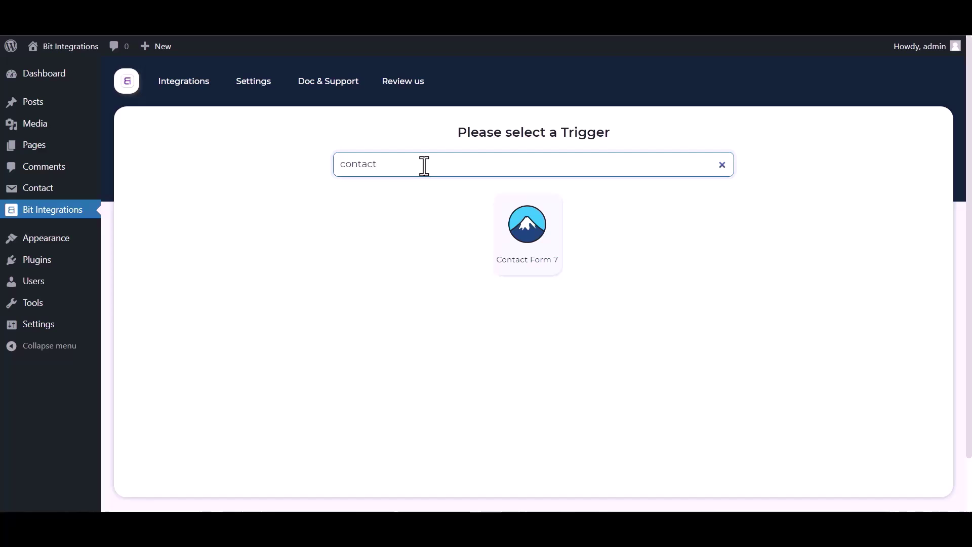
left_click(497, 229)
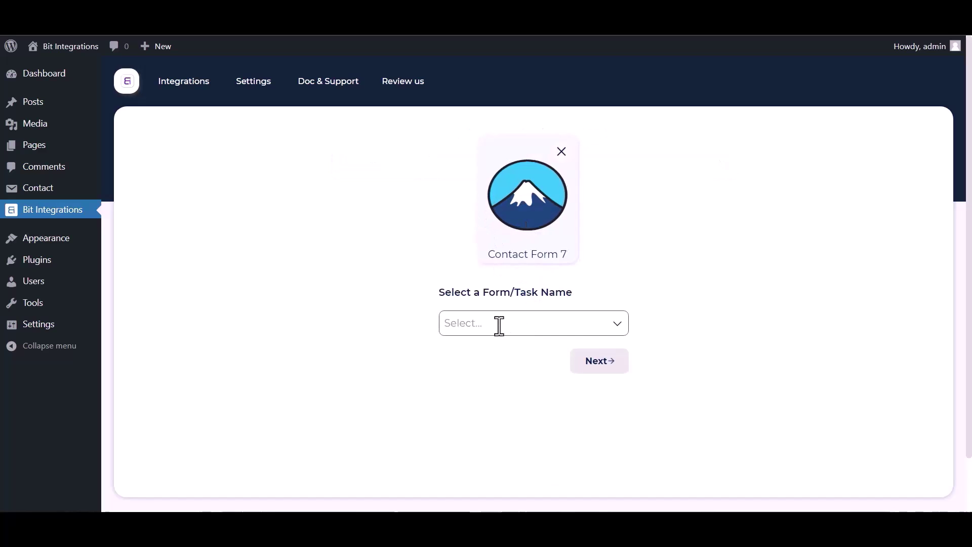
left_click(500, 325)
left_click(485, 352)
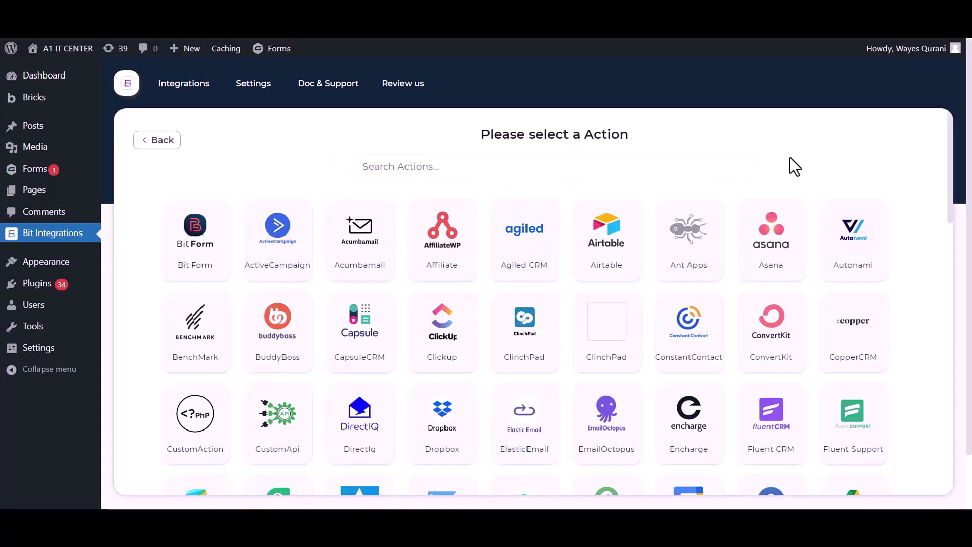
left_click(672, 158)
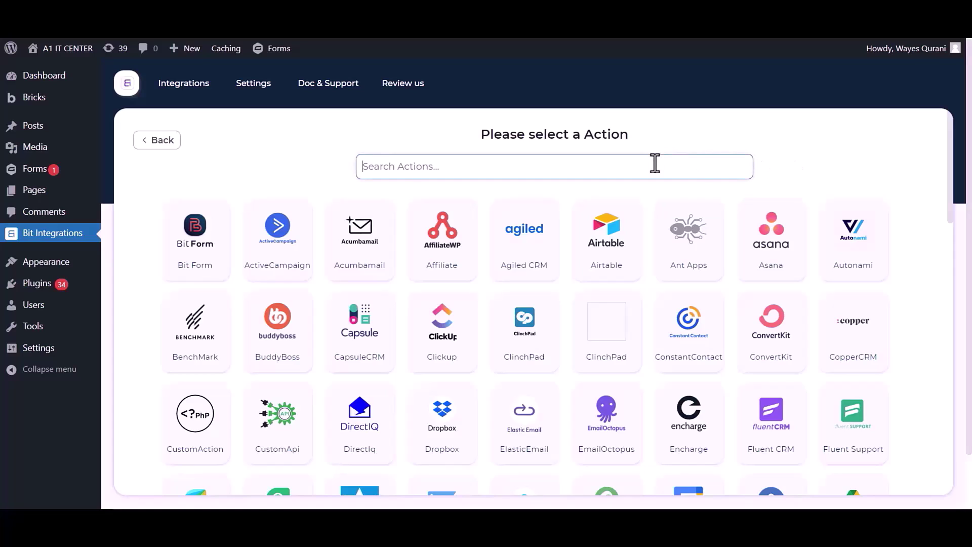
type("Whatsapp")
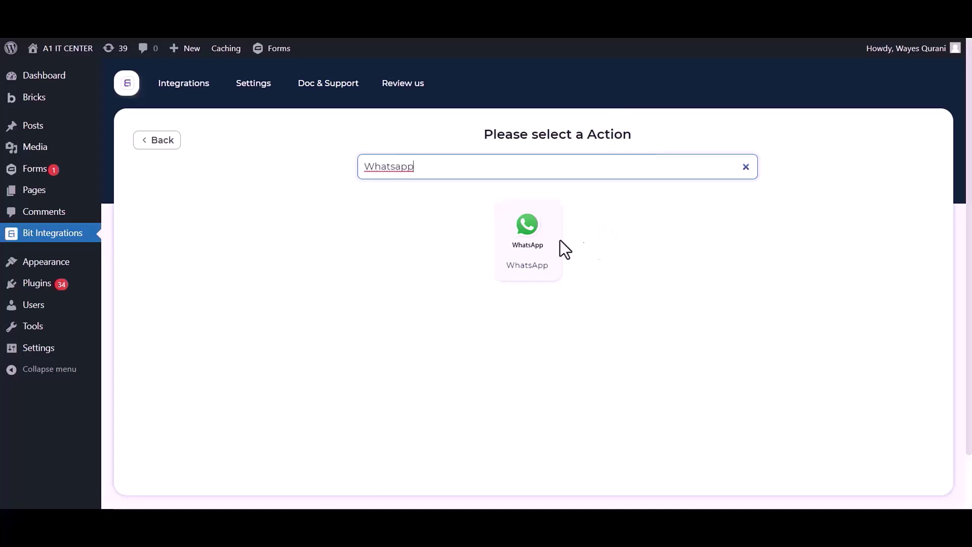
left_click(557, 241)
Point out the Integration Name (WhatsApp), WhatsApp Business Account ID and Access Token fields
left_click_drag(258, 209, 140, 207)
left_click(210, 232)
left_click_drag(210, 233, 212, 257)
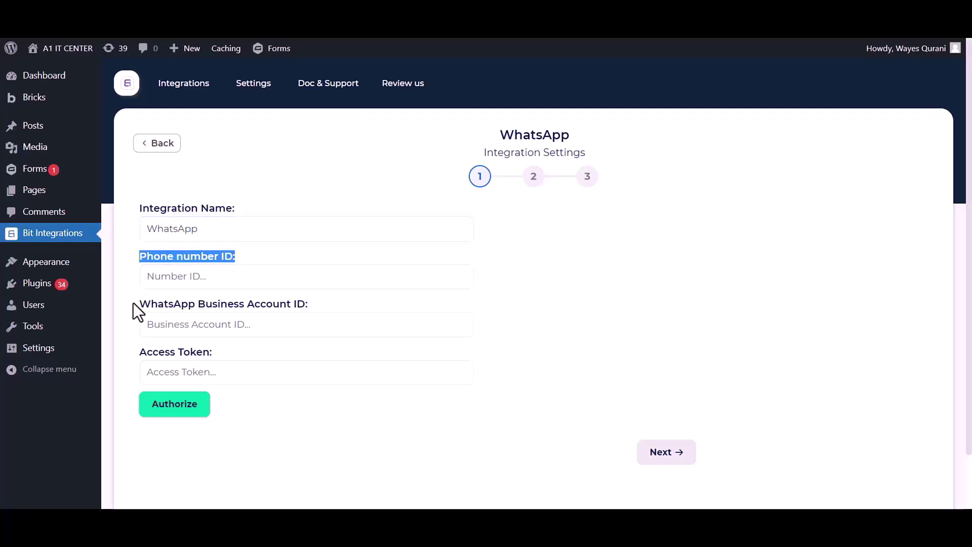
left_click_drag(136, 303, 304, 302)
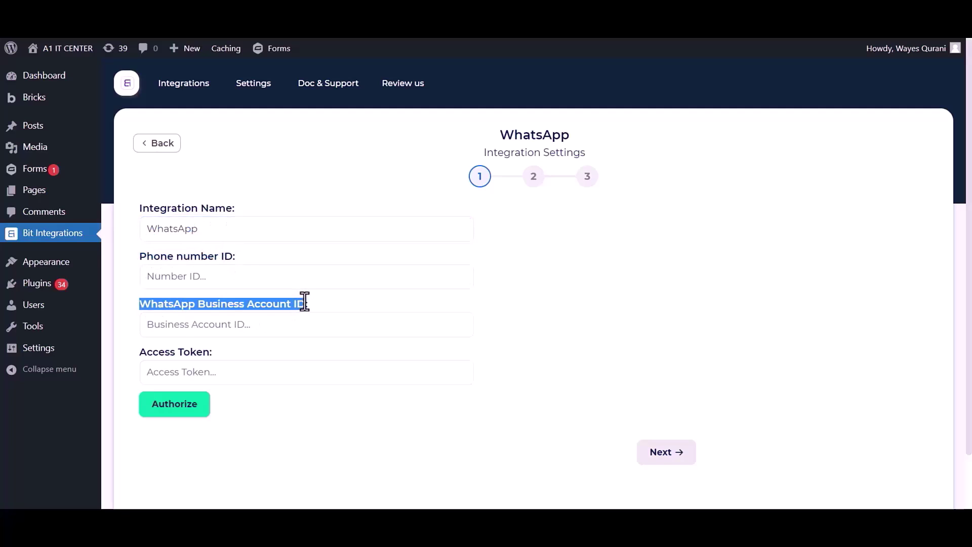
left_click_drag(139, 349, 228, 353)
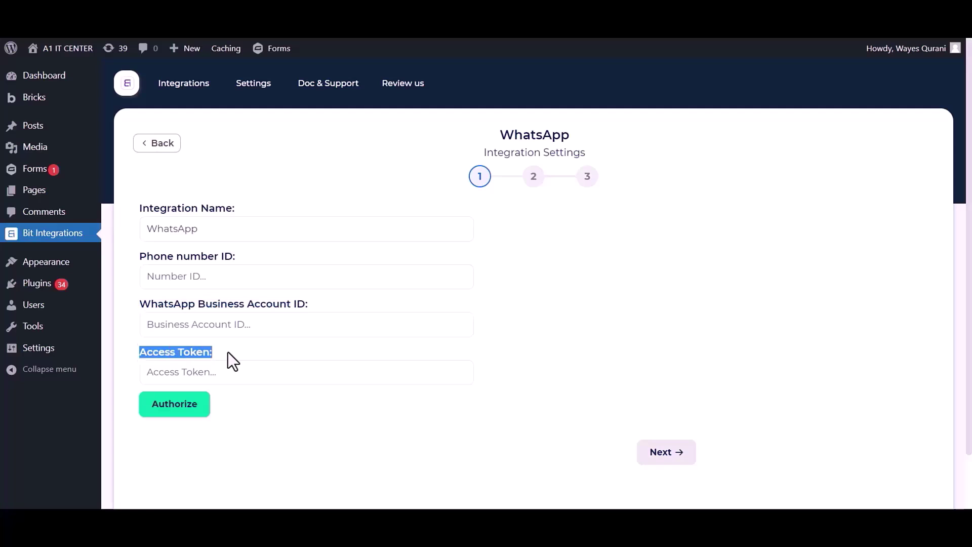
Start a new Meta app with the Other use case and Business app type
left_click(306, 410)
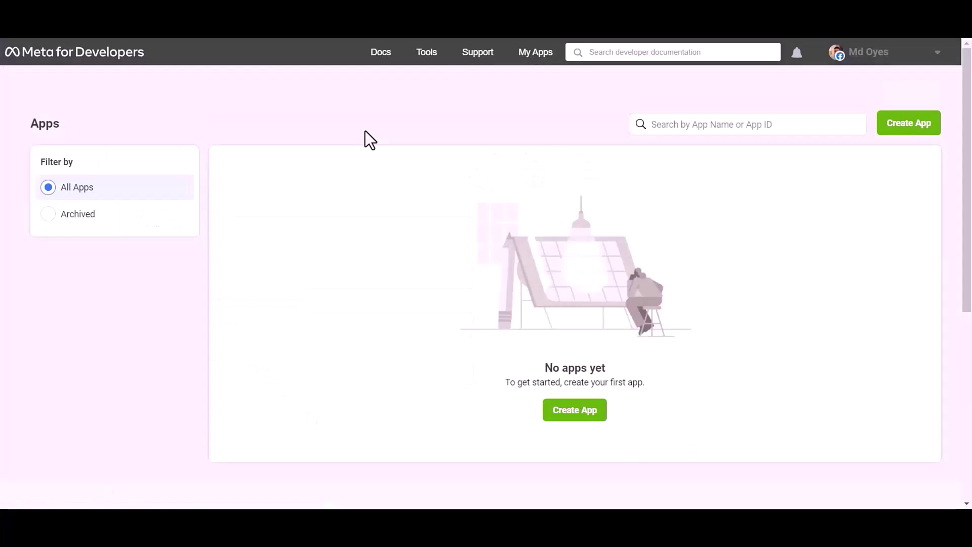
left_click(923, 126)
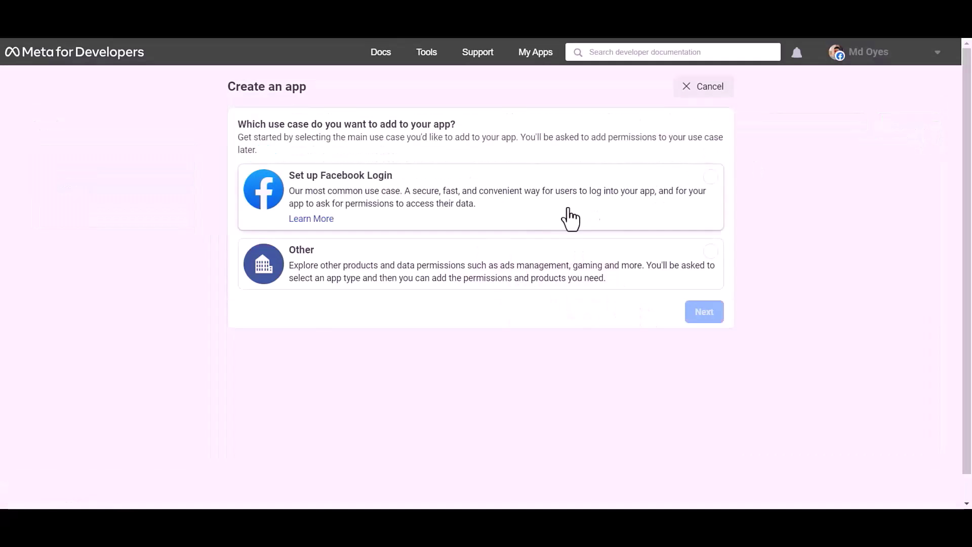
left_click(507, 273)
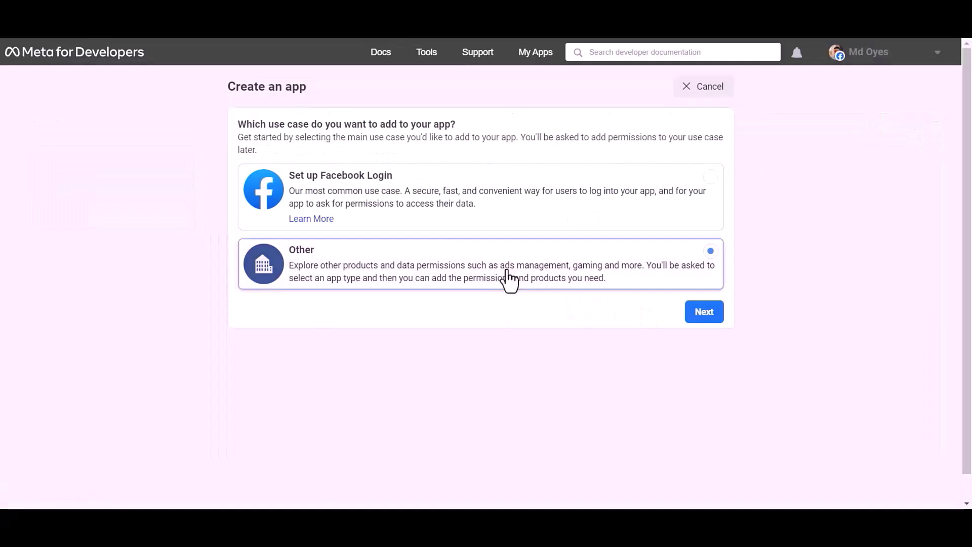
left_click(709, 318)
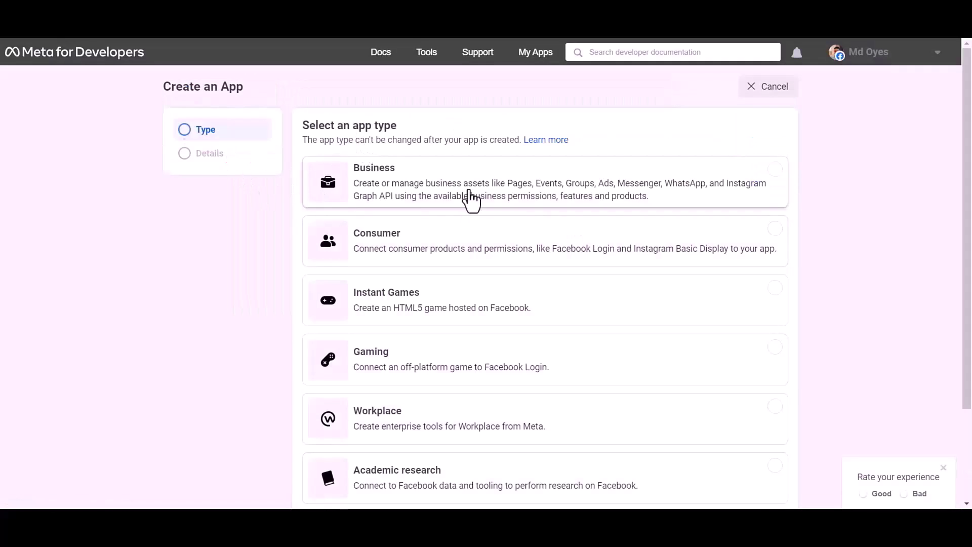
left_click(418, 190)
scroll(696, 195, "down", 2)
scroll(696, 195, "down", 1)
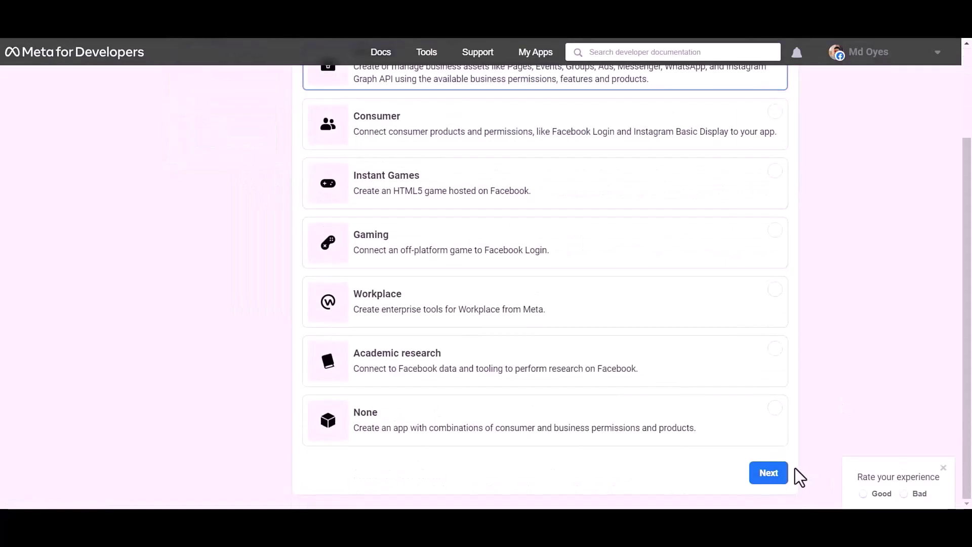
left_click(765, 474)
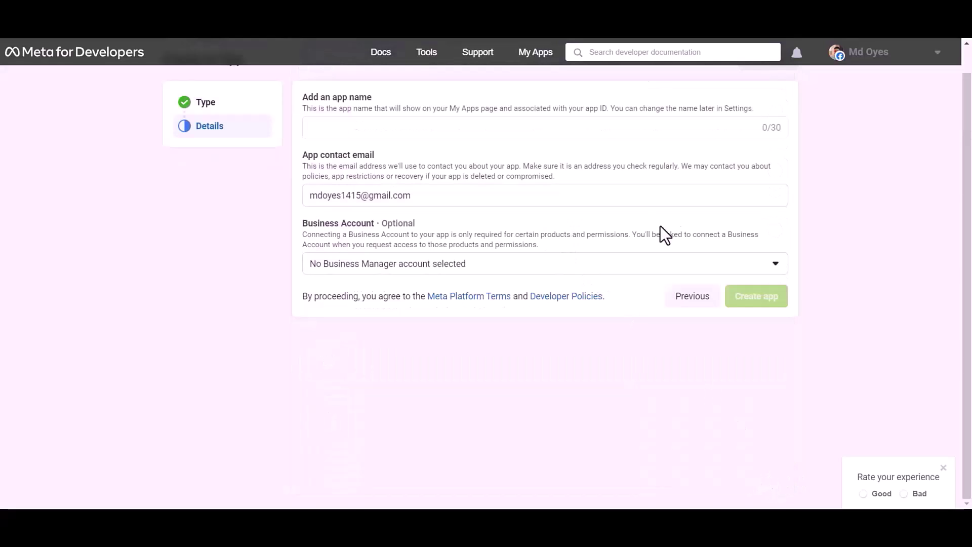
Name the app Bit Integrations, create it, and begin re-entering the account password
left_click(393, 127)
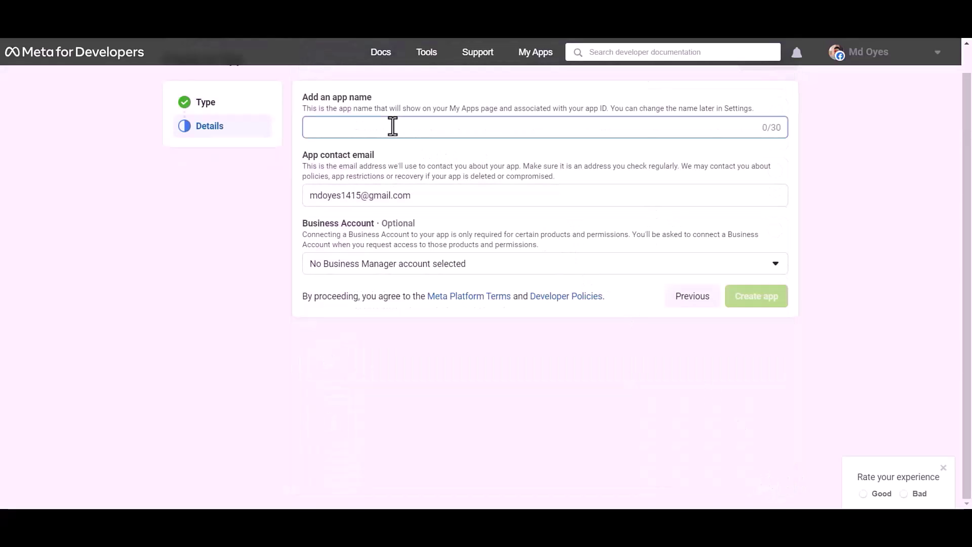
type("Bit Integrations")
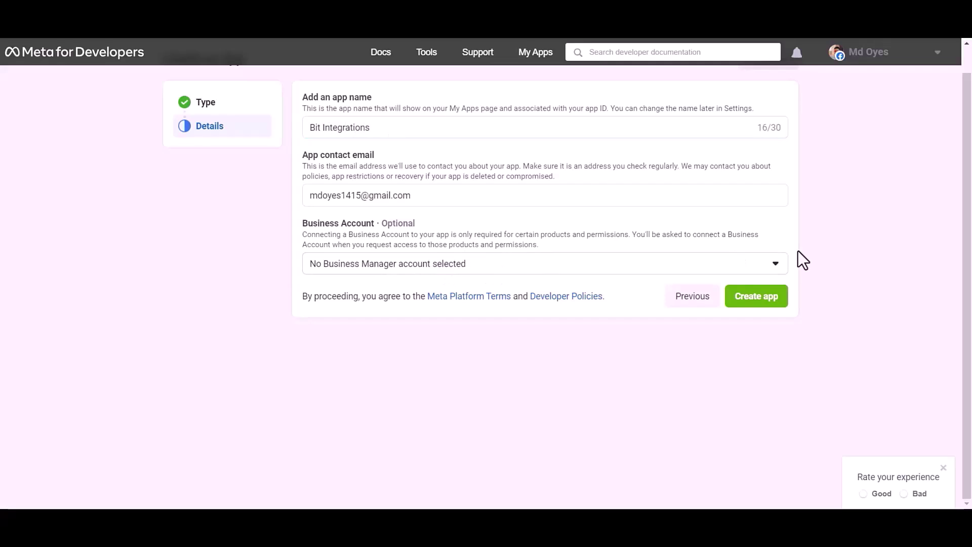
left_click(756, 298)
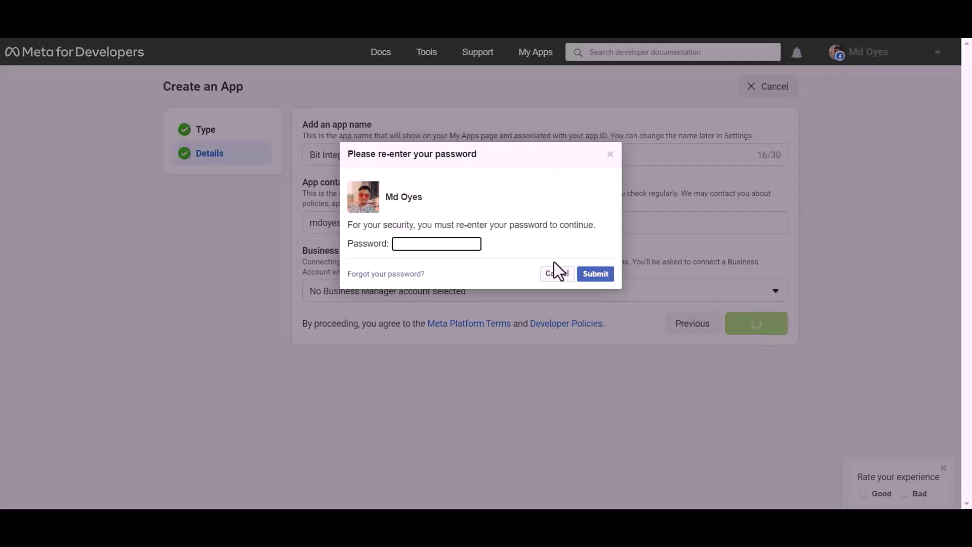
left_click(449, 244)
Confirm the password and add the WhatsApp product using the Test Business account
left_click(461, 277)
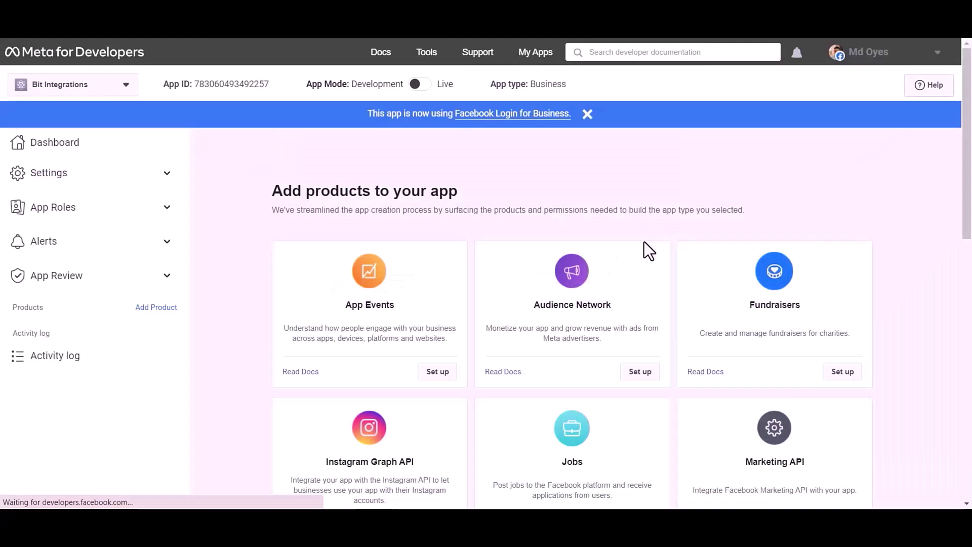
scroll(526, 159, "down", 10)
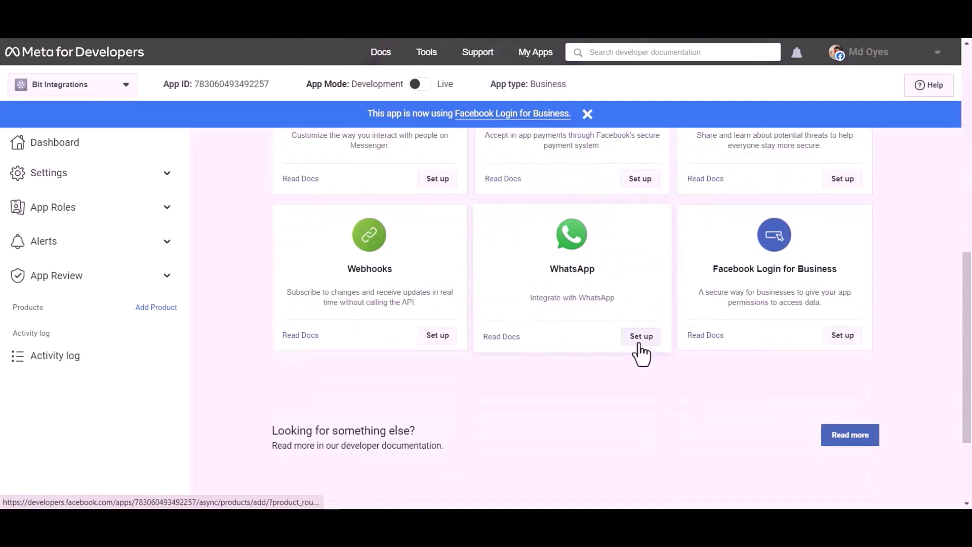
left_click(639, 344)
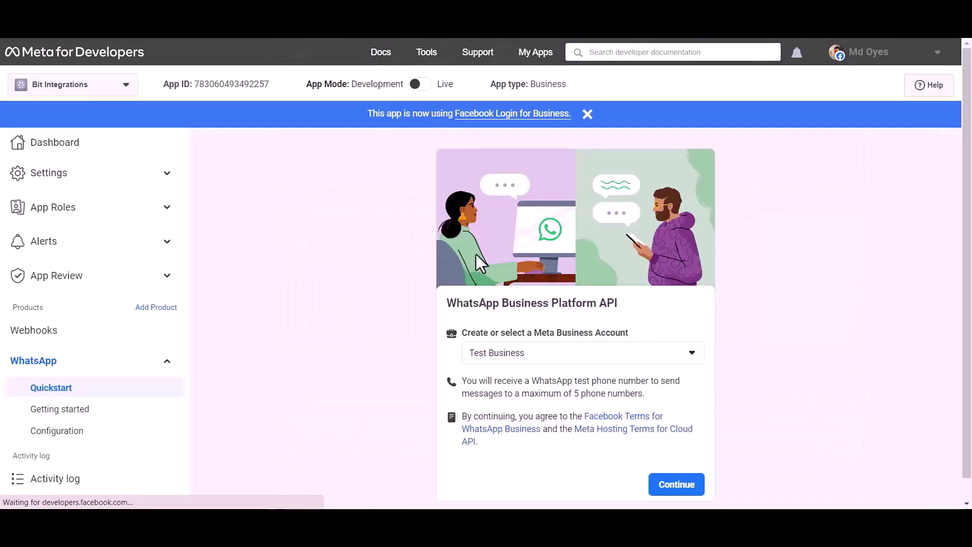
left_click(678, 491)
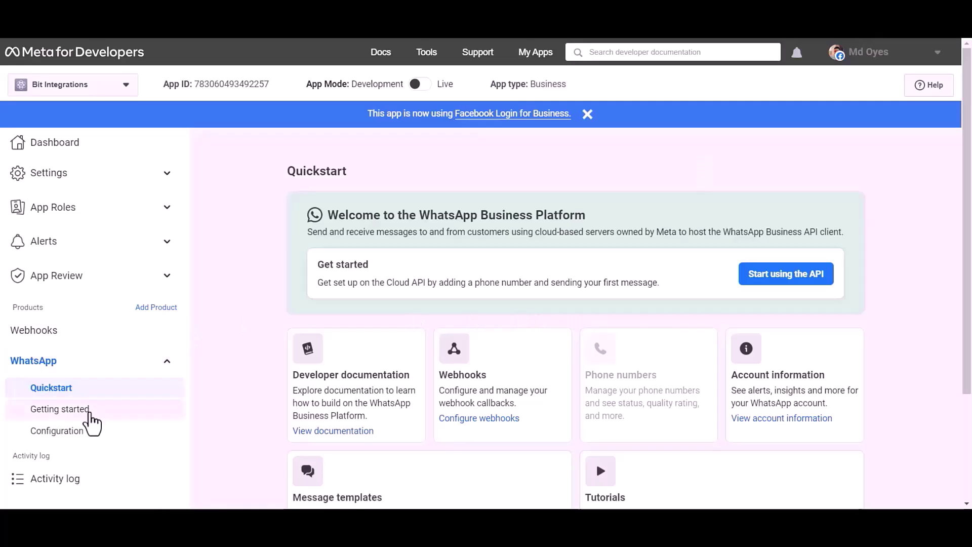
Open WhatsApp Getting started and point out the Phone number ID and Business Account ID
left_click(90, 414)
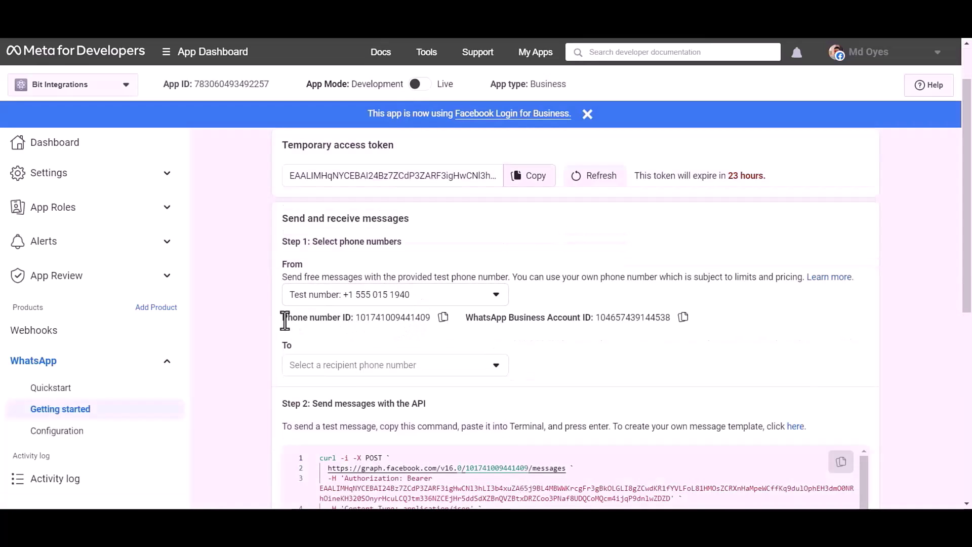
left_click_drag(280, 318, 351, 322)
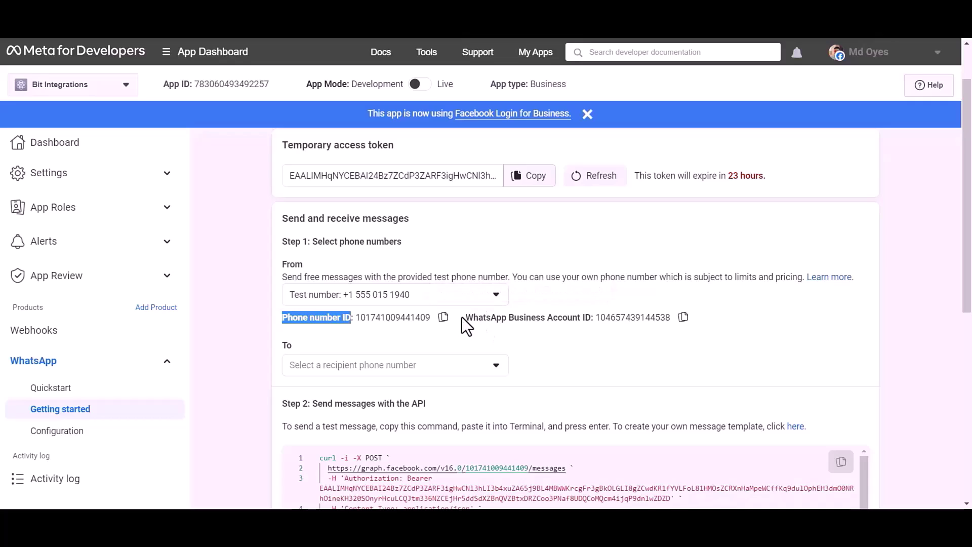
left_click_drag(464, 318, 590, 322)
Copy the Phone number ID and WhatsApp Business Account ID into Bit Integrations' fields
left_click(639, 339)
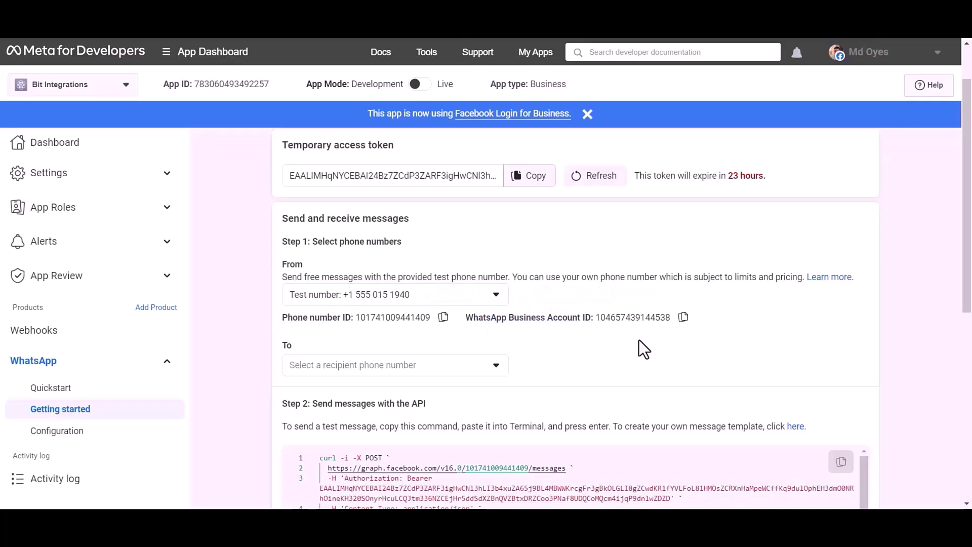
left_click(443, 316)
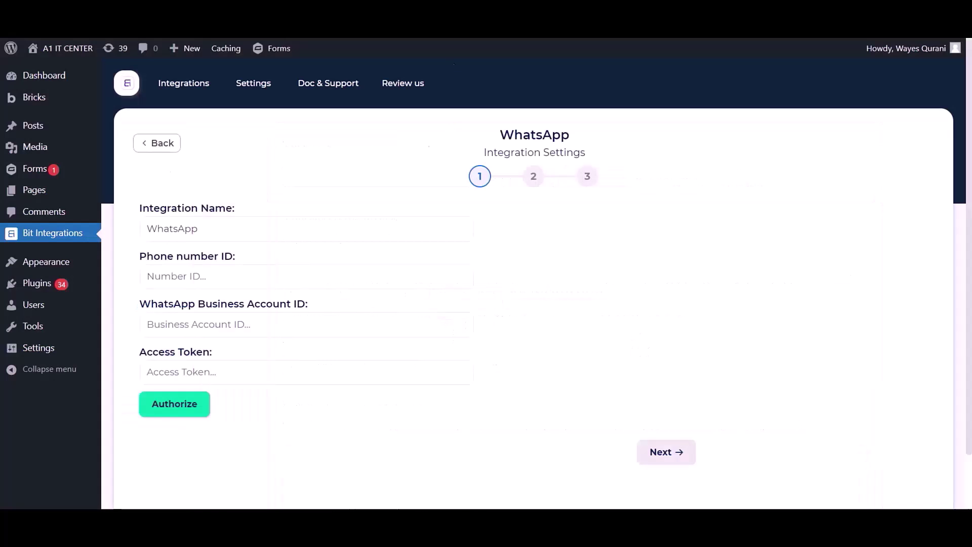
left_click(315, 287)
key("ctrl+v")
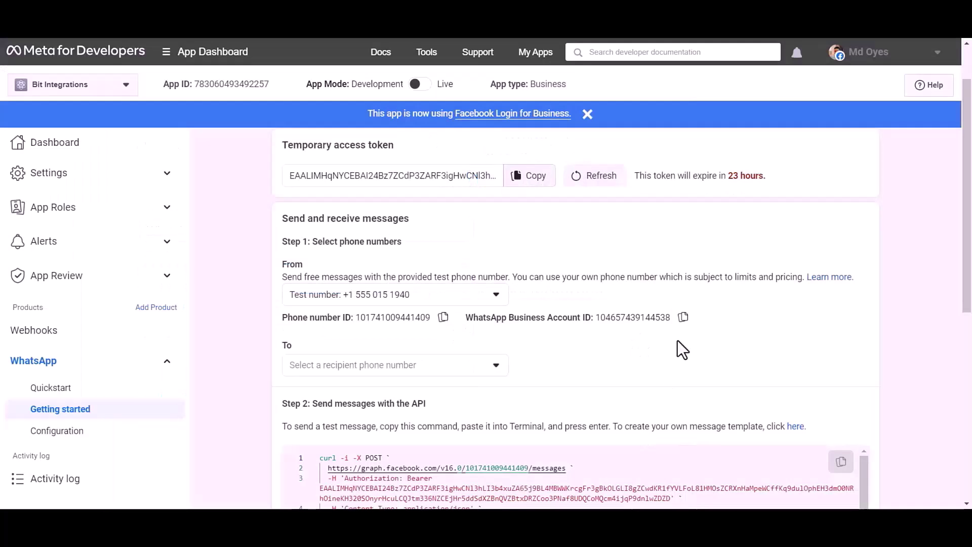
left_click(682, 317)
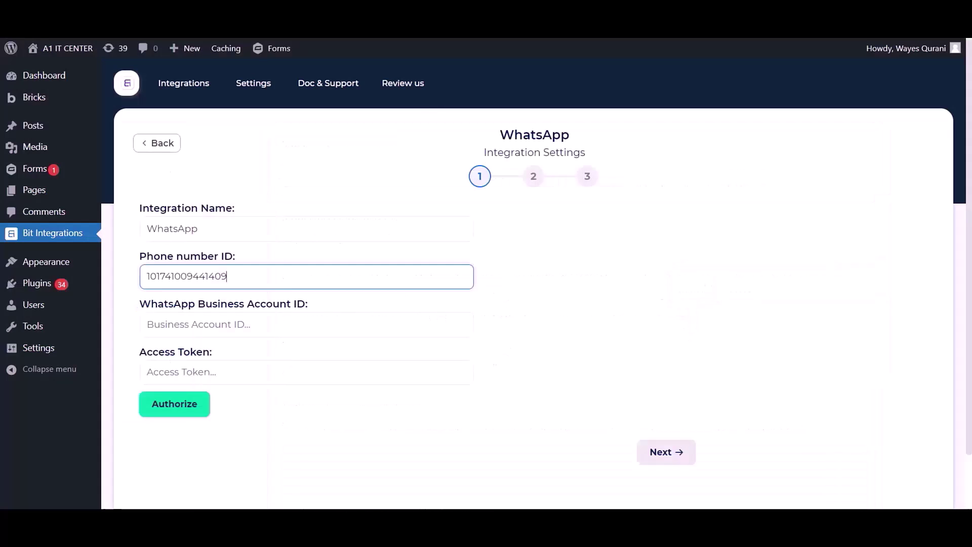
left_click(265, 322)
key("ctrl+v")
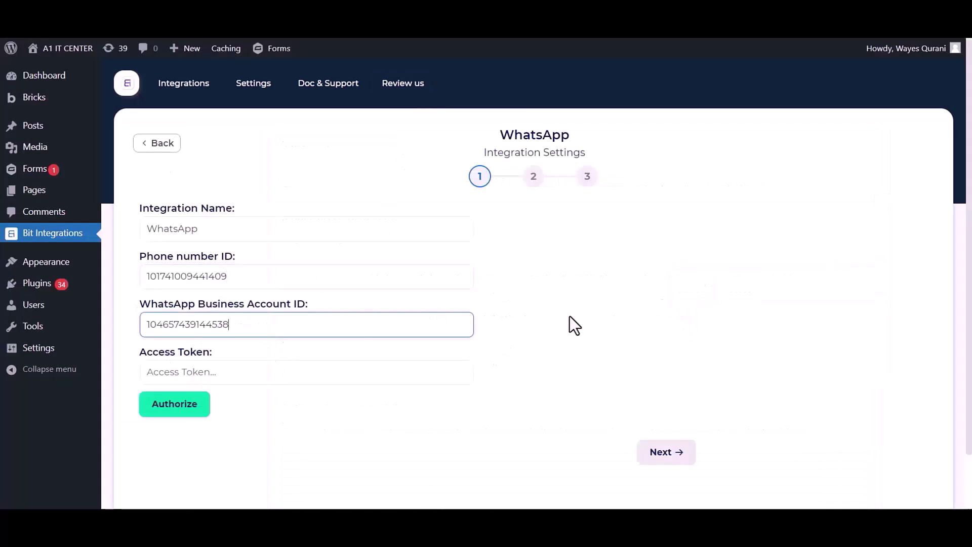
Point out the temporary access token and its 23-hour expiry note
left_click(570, 326)
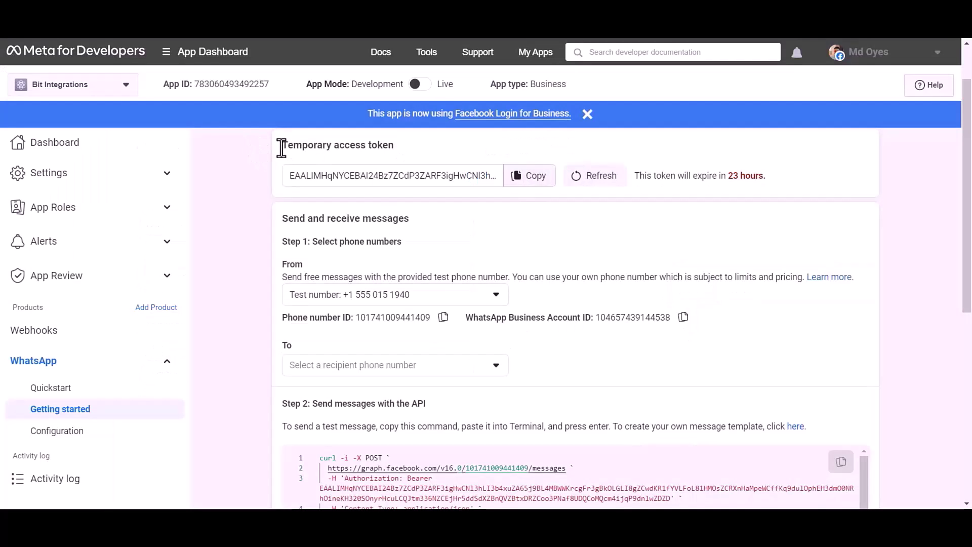
left_click_drag(281, 148, 408, 158)
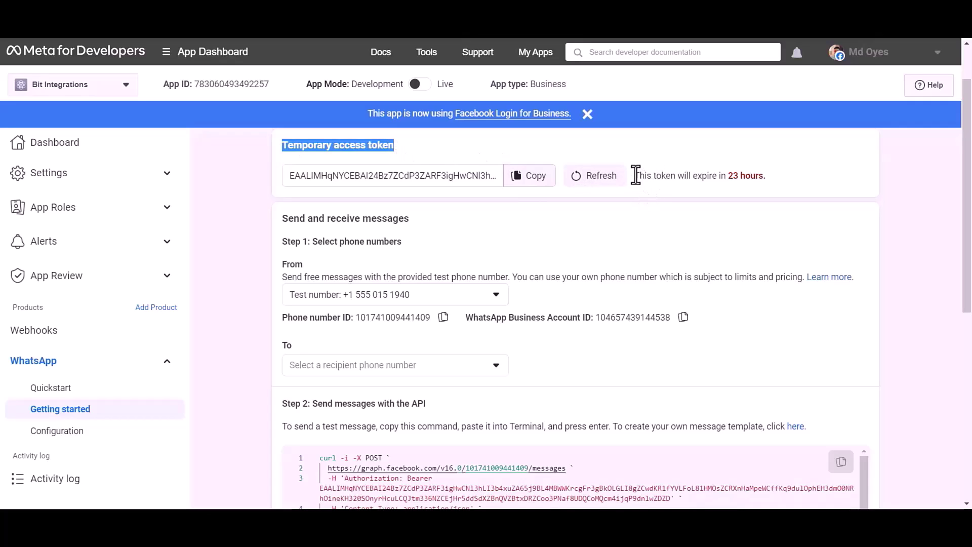
left_click_drag(635, 175, 770, 175)
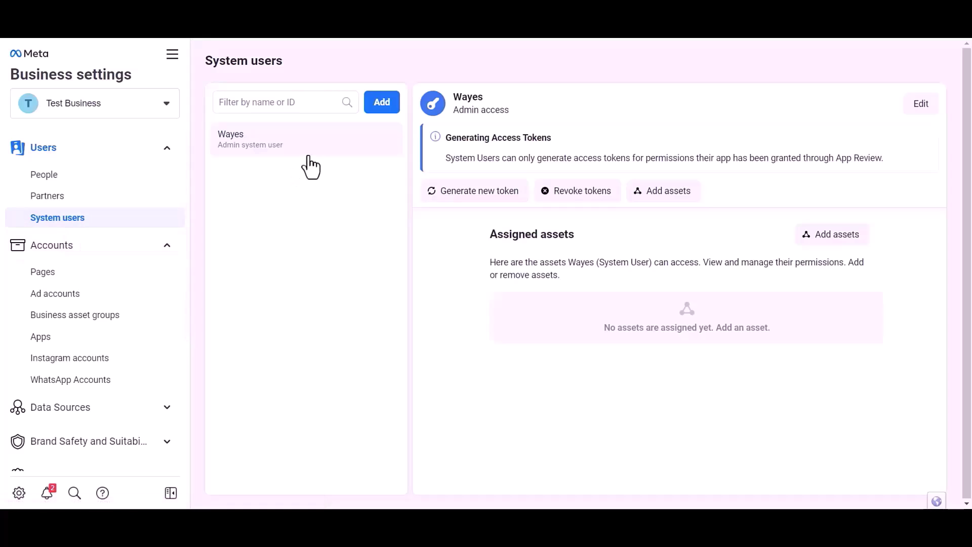
Try adding a second Admin system user, then dismiss the one-admin limit error
left_click(381, 102)
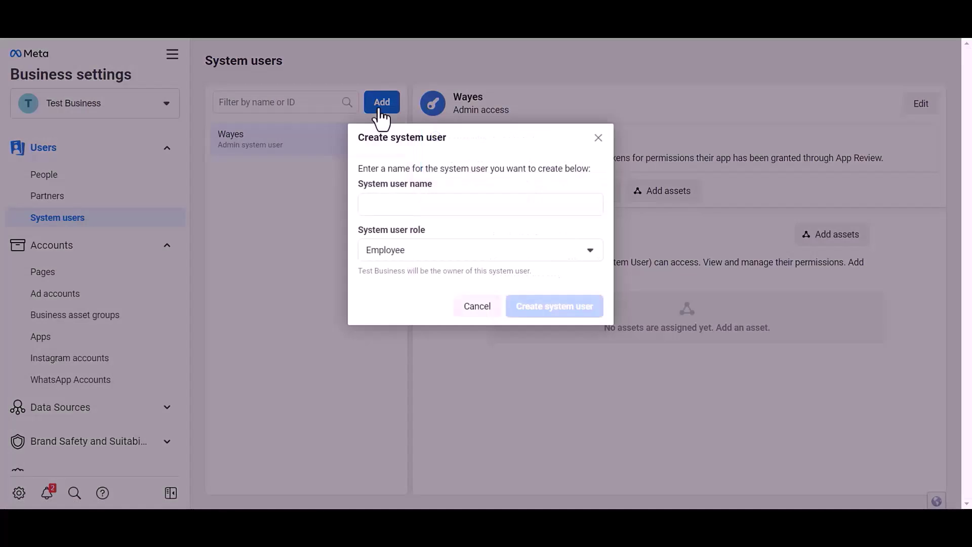
left_click(401, 203)
type("c")
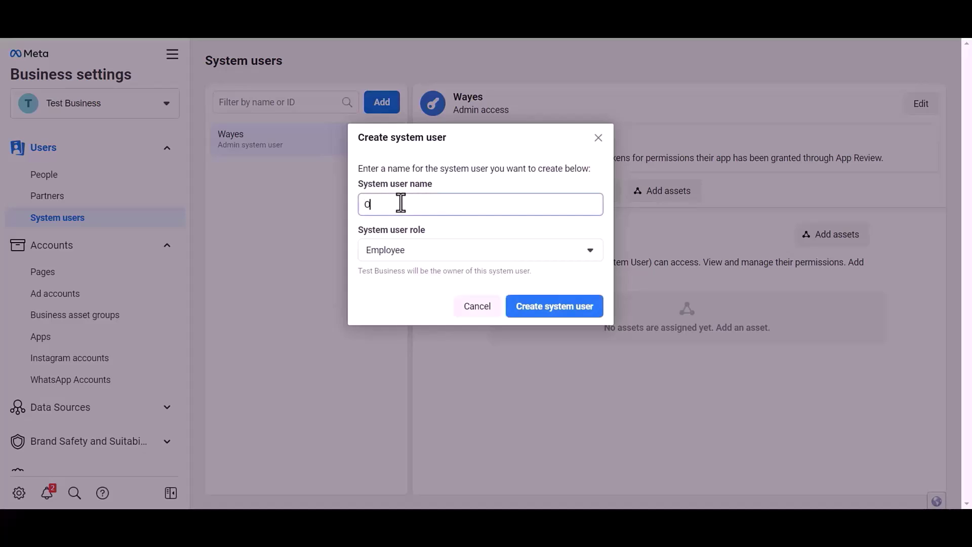
left_click(400, 249)
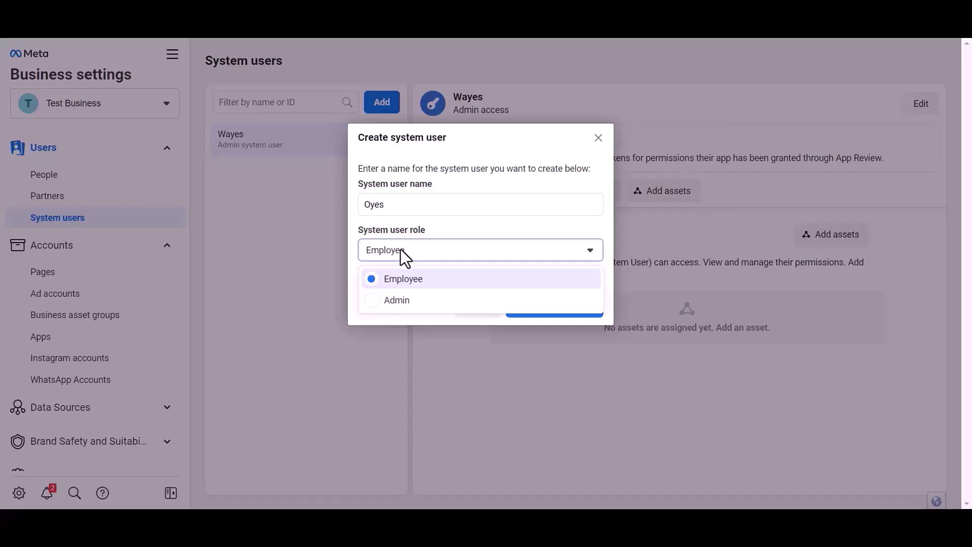
left_click(396, 302)
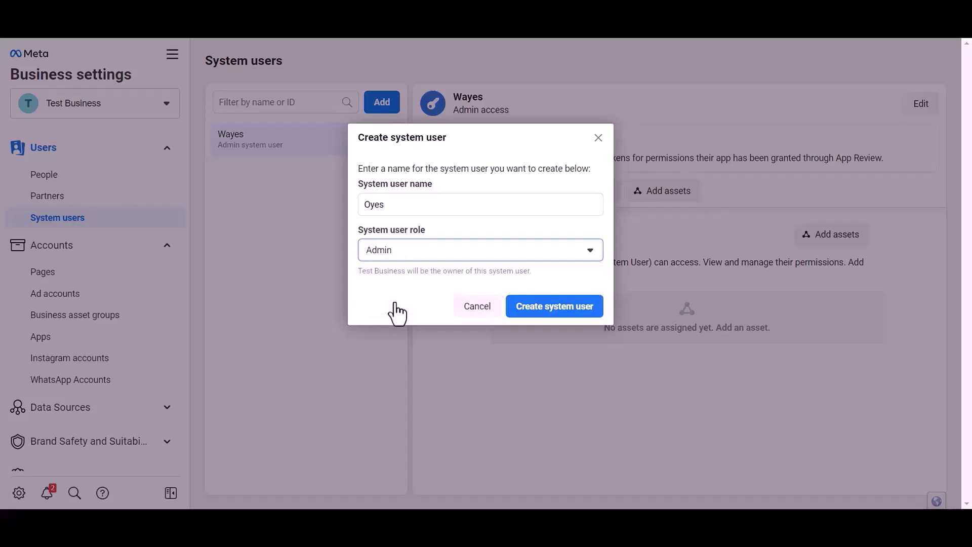
left_click(571, 318)
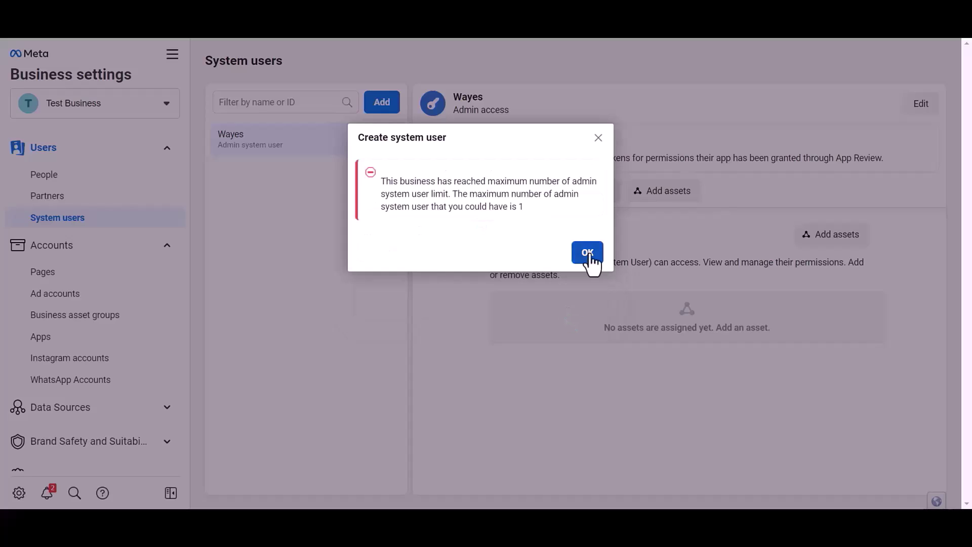
left_click(589, 256)
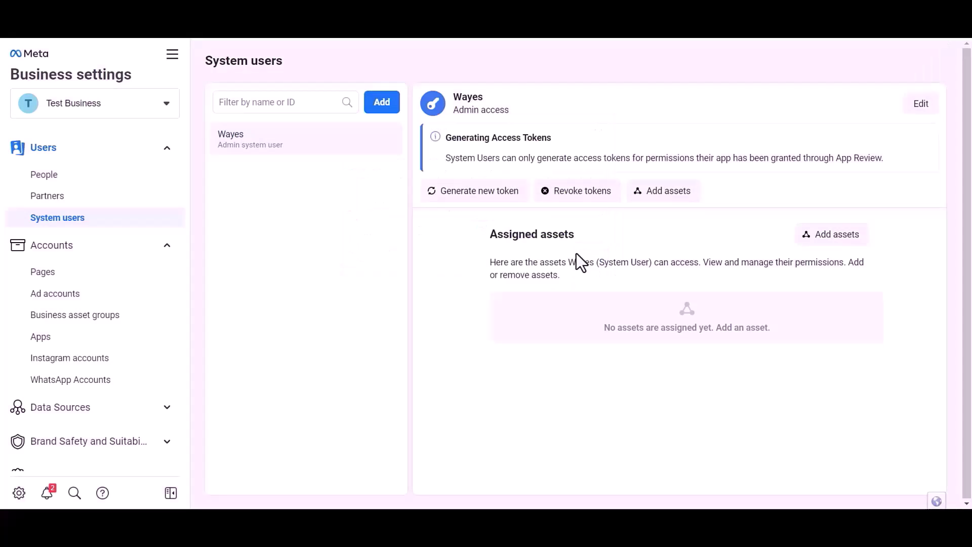
Assign the Bit Integrations app to the admin system user with Manage app control and save
left_click(835, 235)
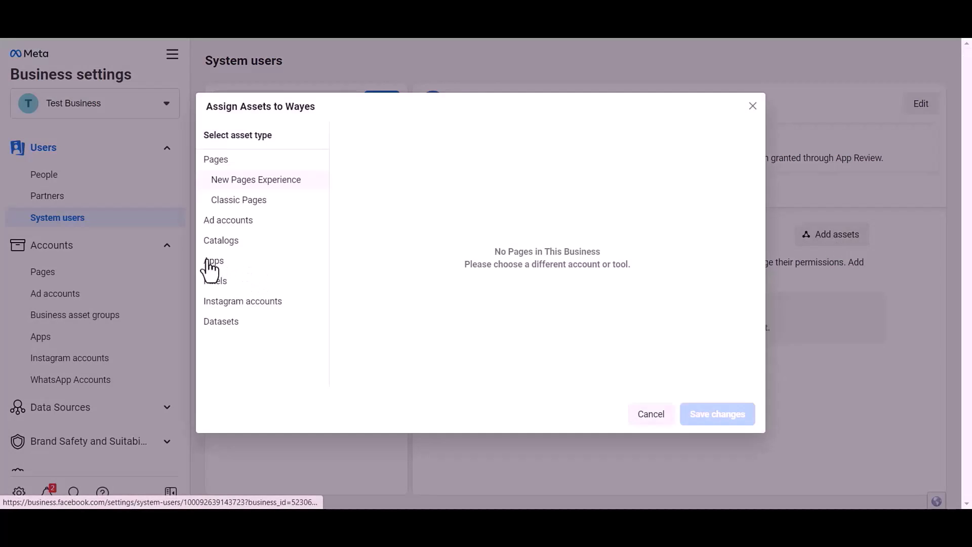
left_click(210, 261)
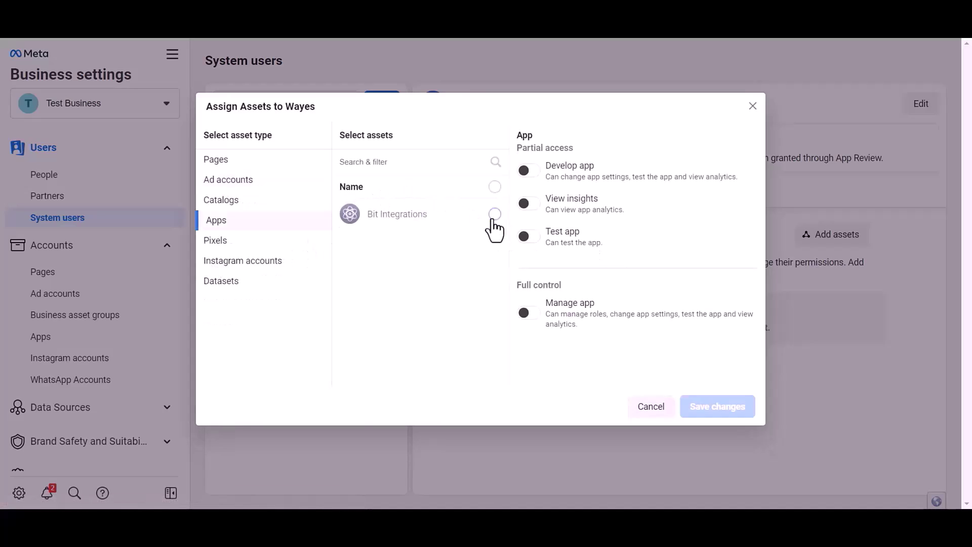
left_click(494, 215)
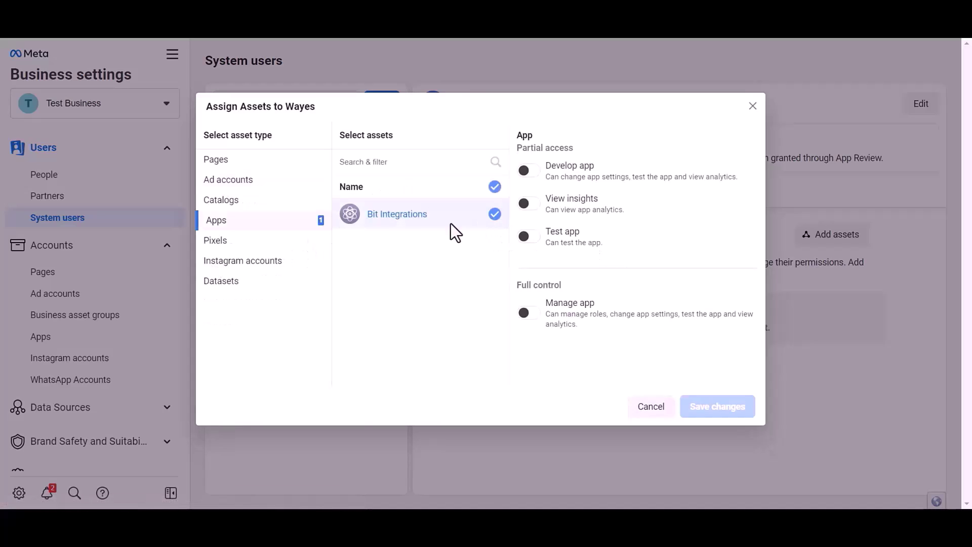
left_click(528, 316)
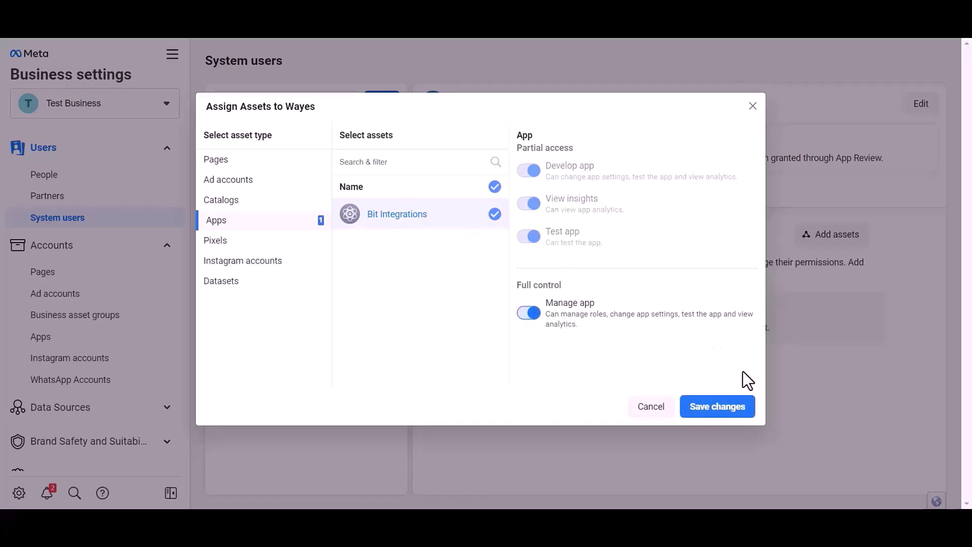
left_click(719, 408)
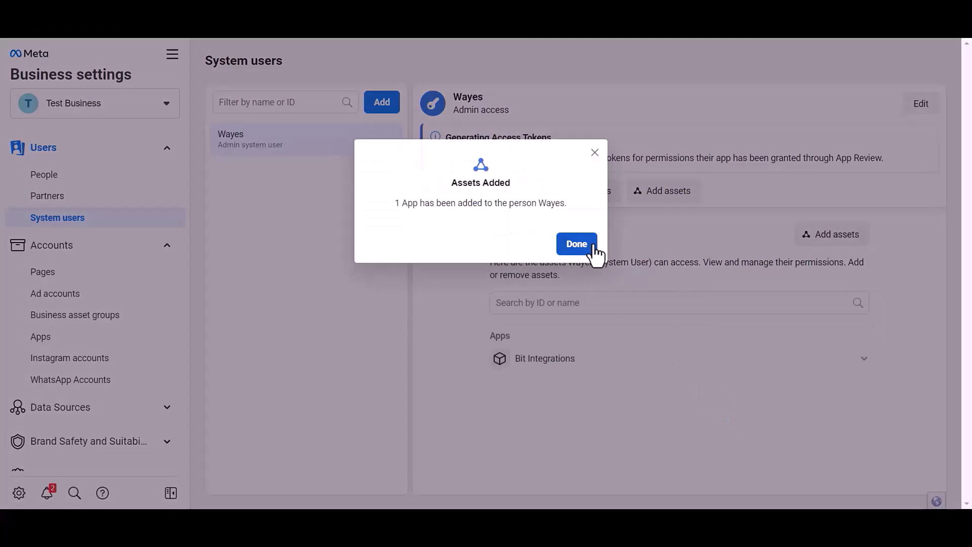
left_click(590, 247)
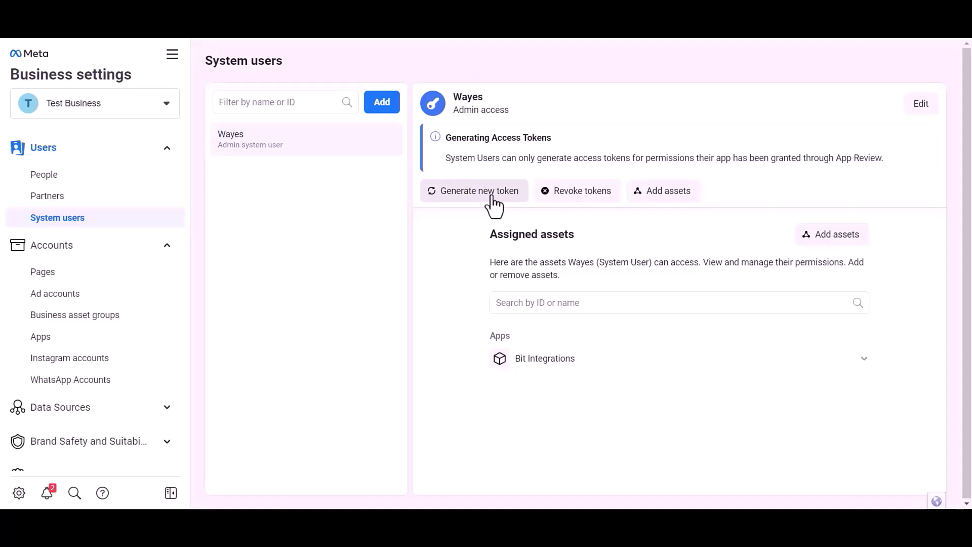
Start a new token for the Bit Integrations app with Never expiration instead of 60 days
left_click(473, 207)
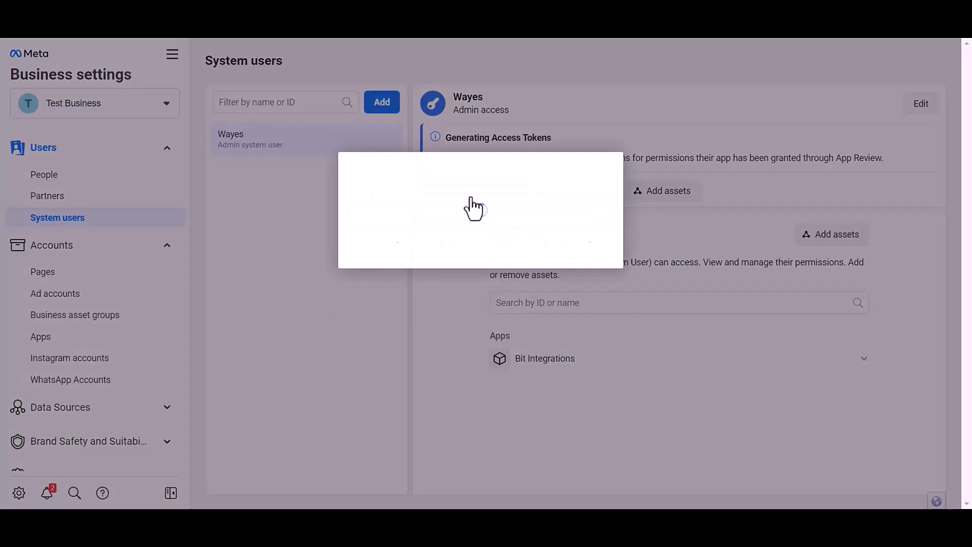
left_click(421, 220)
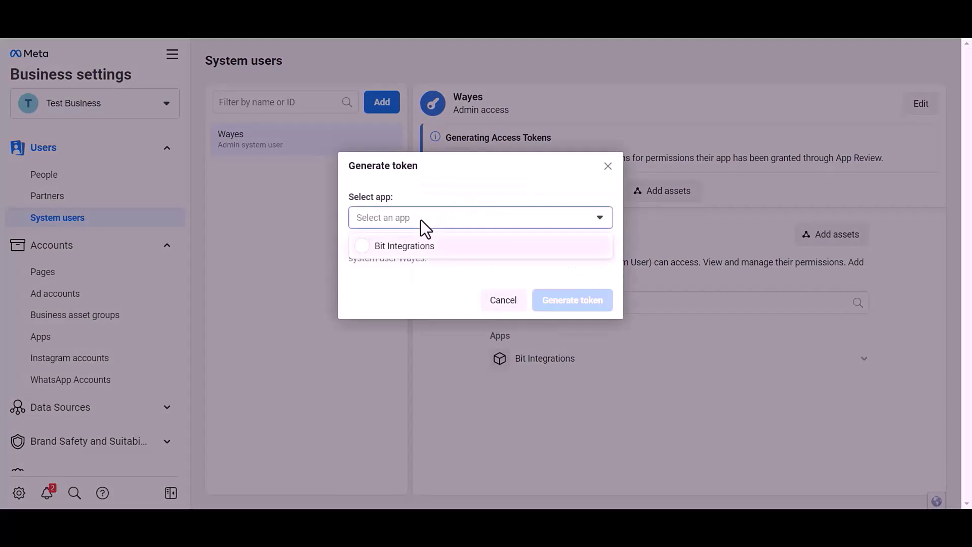
left_click(415, 247)
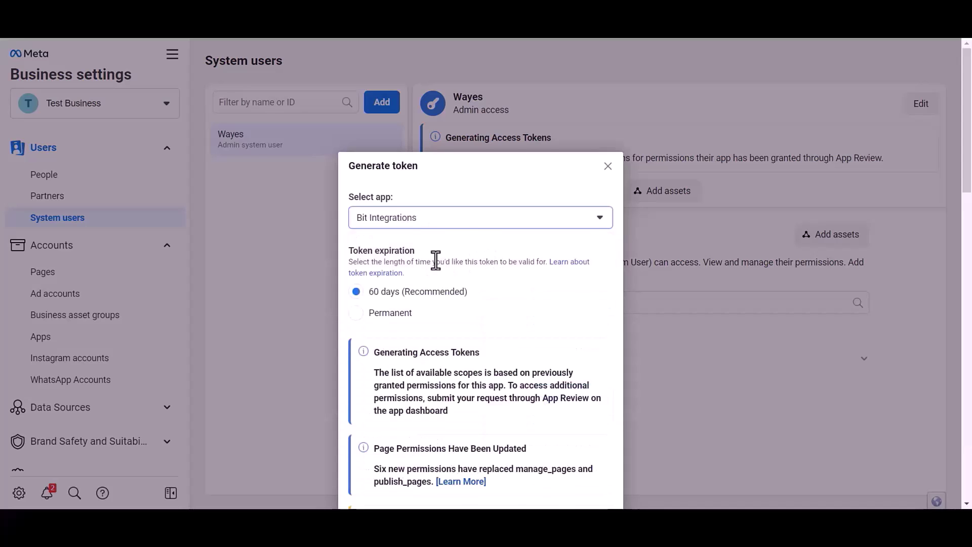
scroll(415, 228, "down", 1)
left_click_drag(355, 187, 416, 188)
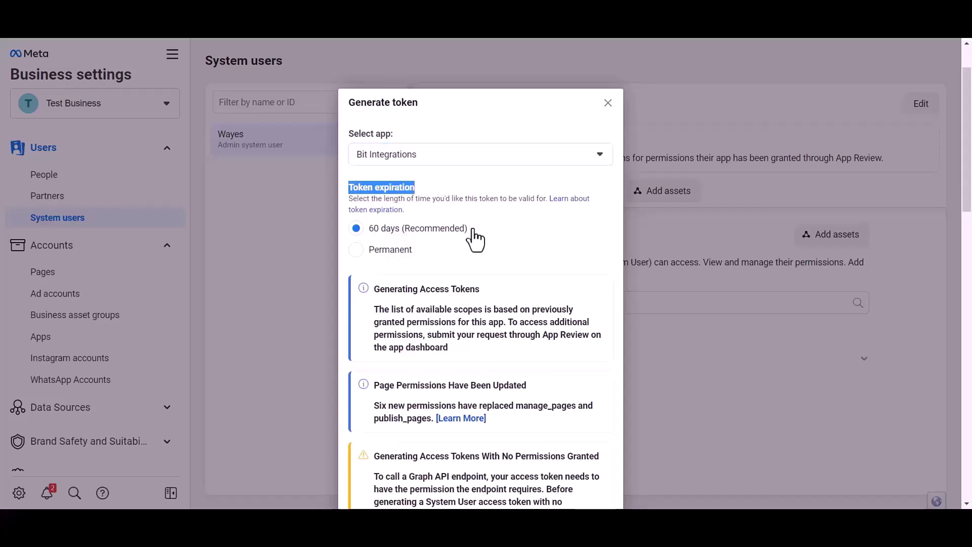
left_click_drag(470, 228, 374, 233)
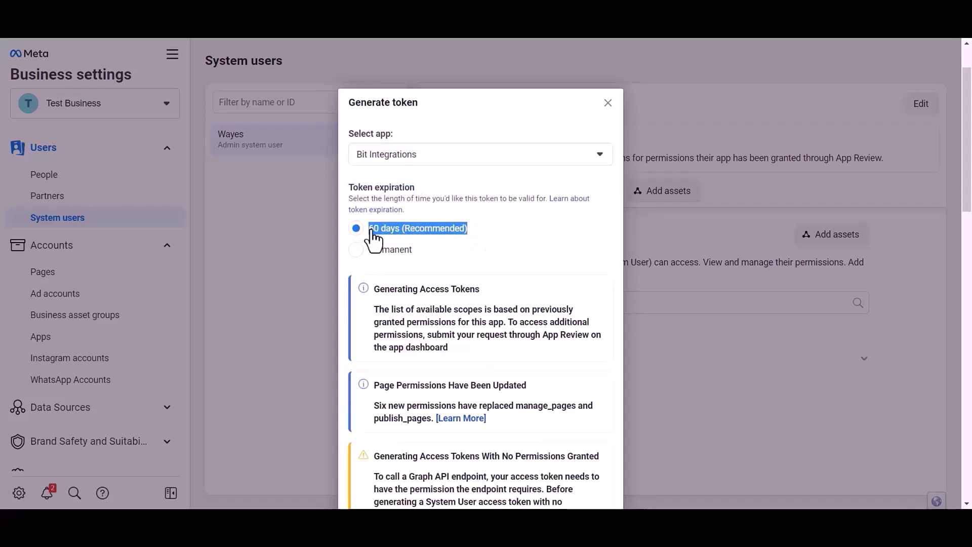
left_click(356, 250)
scroll(468, 206, "down", 1)
scroll(468, 206, "down", 6)
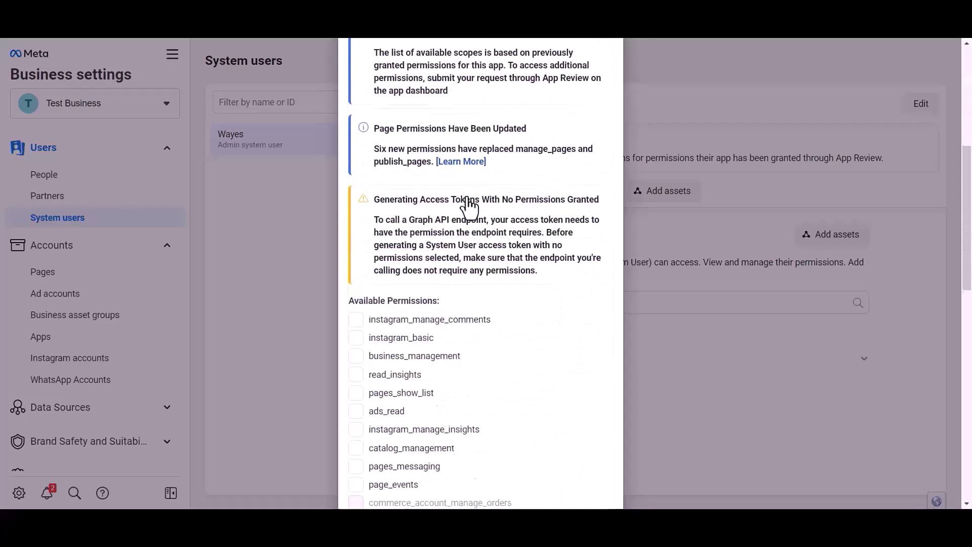
Grant whatsapp_business_messaging and whatsapp_business_management permissions and generate the token
left_click_drag(353, 116, 438, 115)
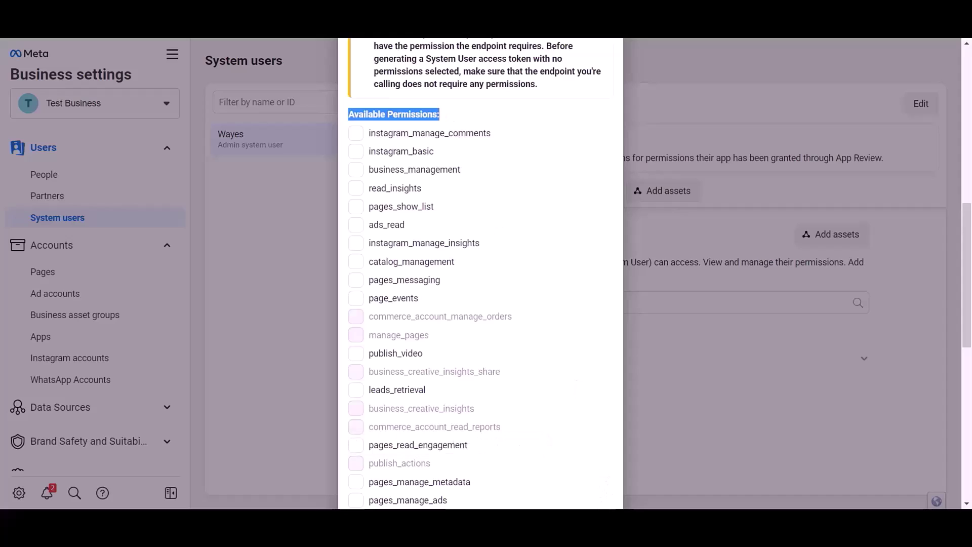
left_click(443, 116)
left_click_drag(347, 113, 470, 114)
scroll(494, 239, "down", 4)
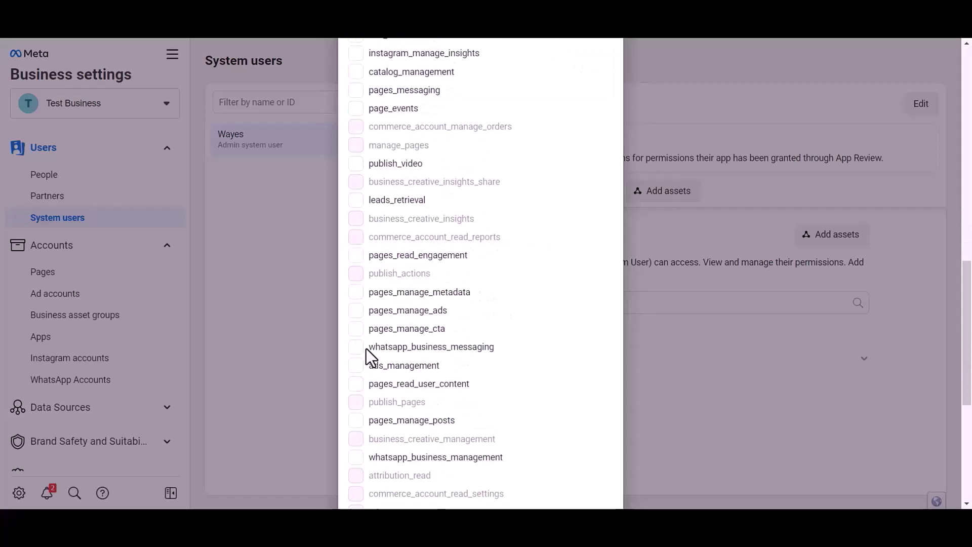
left_click(356, 347)
scroll(385, 375, "down", 1)
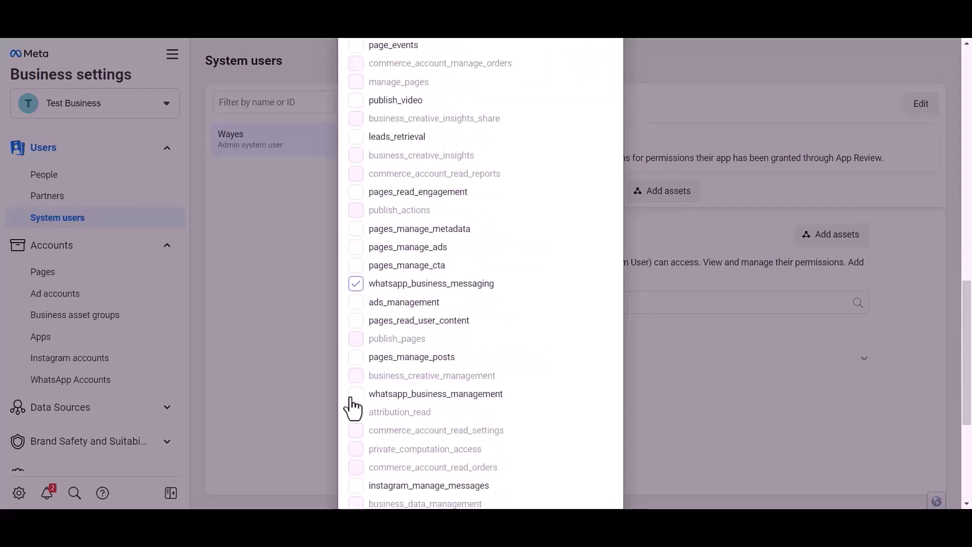
left_click(356, 394)
scroll(500, 354, "down", 4)
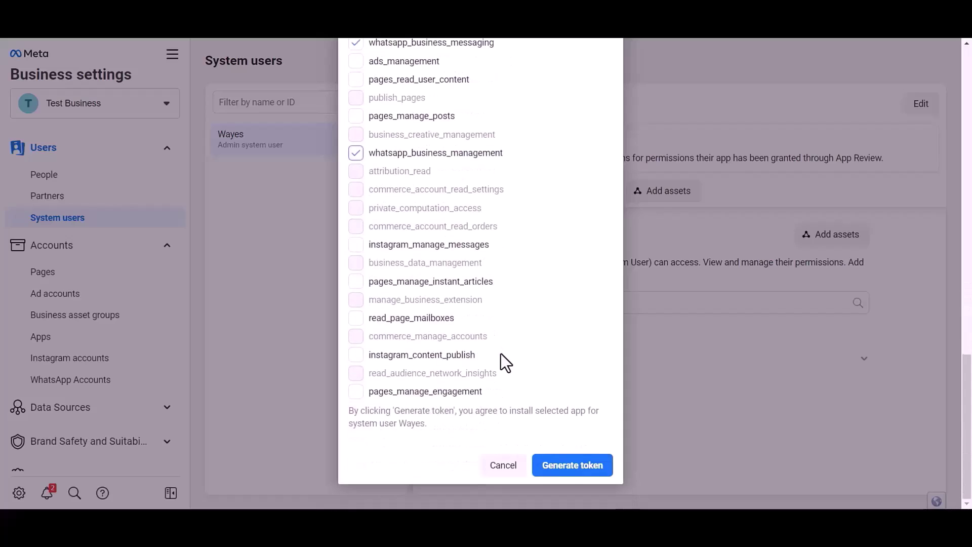
left_click(571, 465)
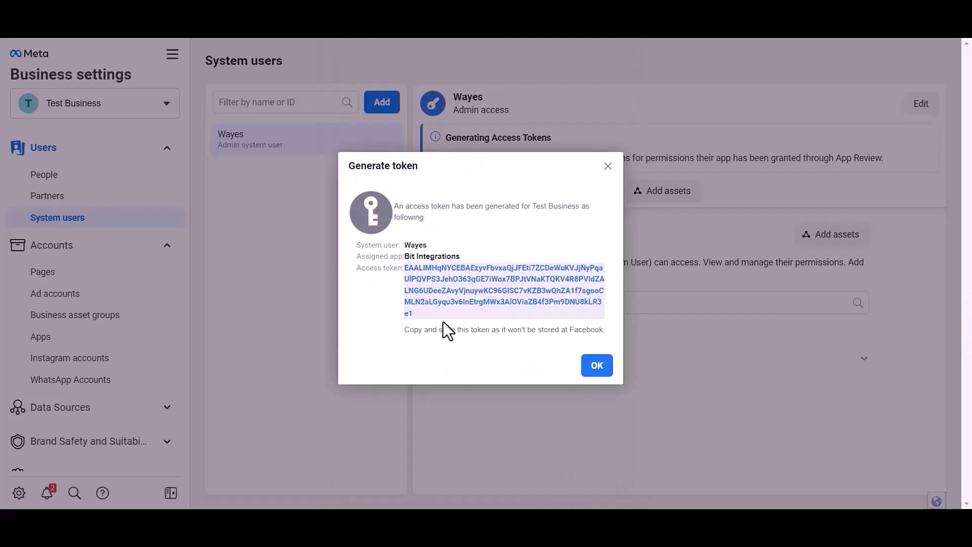
Copy the new token into Bit Integrations' Access Token field
left_click_drag(420, 308, 405, 267)
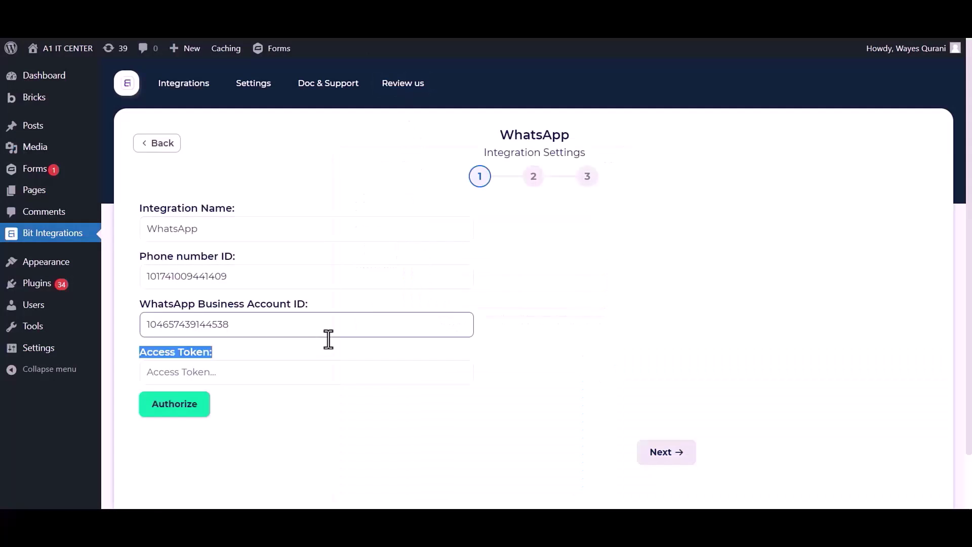
left_click(279, 379)
key("ctrl+v")
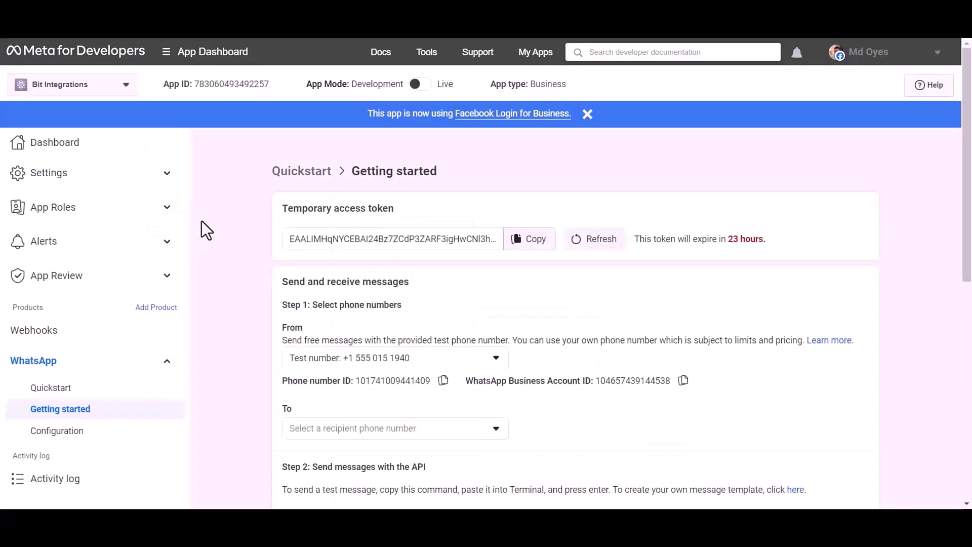
scroll(203, 221, "down", 9)
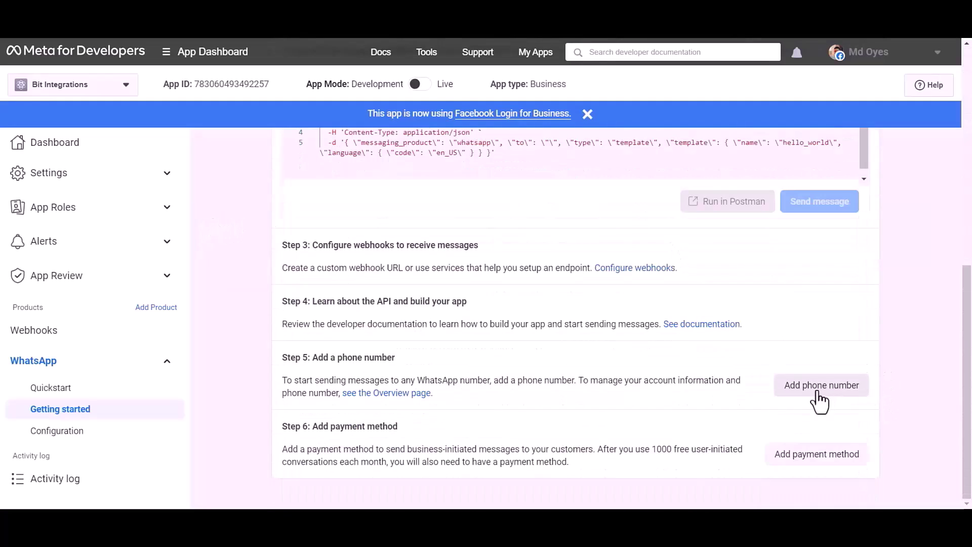
Create the WhatsApp business profile 'Bit Apps' with the Automotive category
left_click(819, 390)
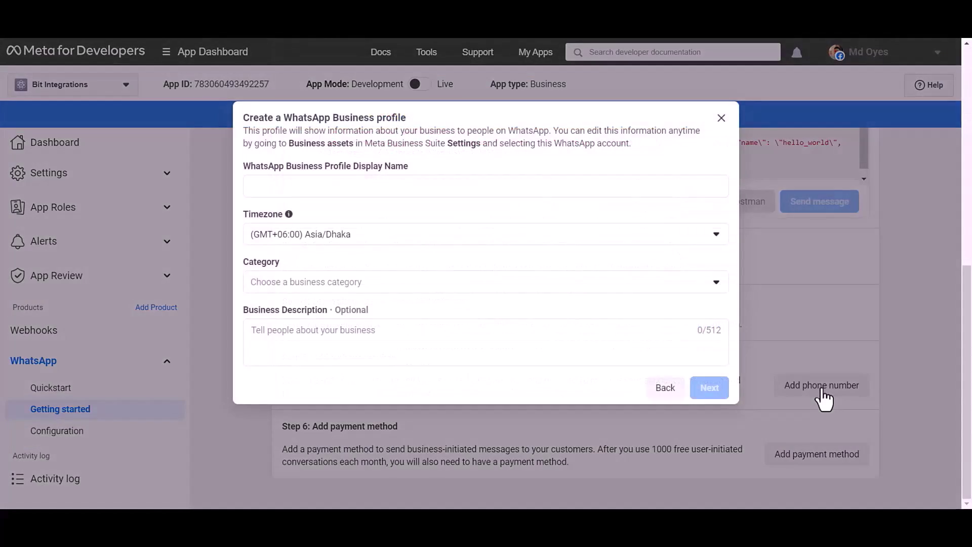
left_click(441, 187)
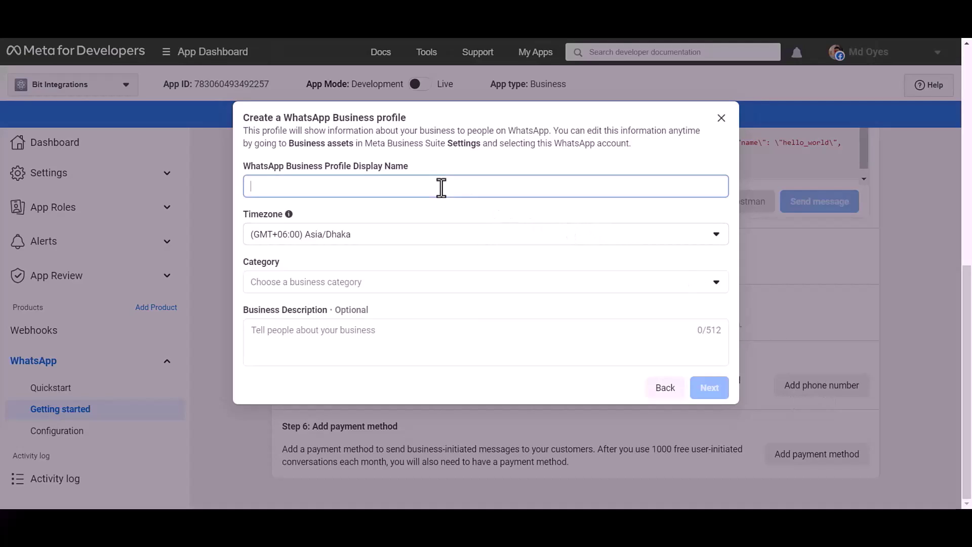
type("Bit Apps")
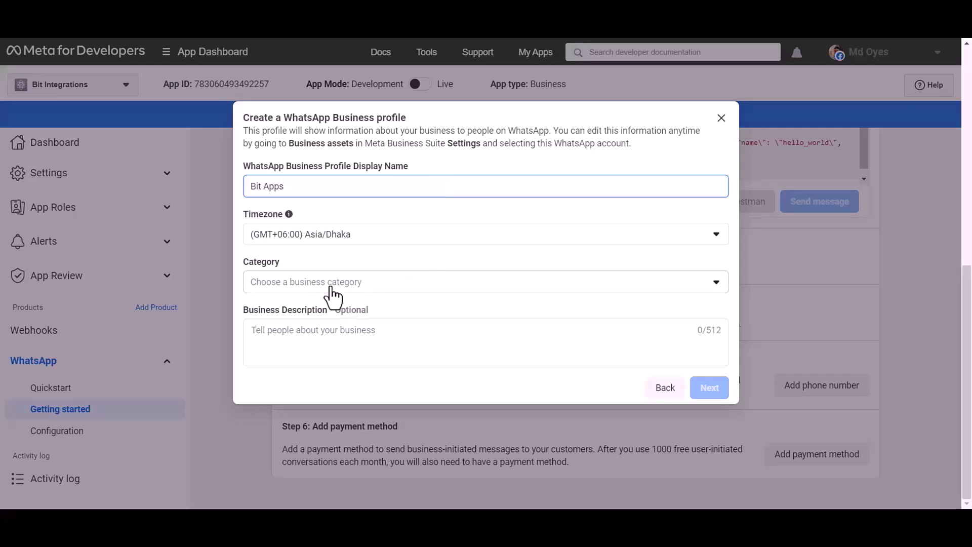
left_click(331, 288)
left_click(307, 314)
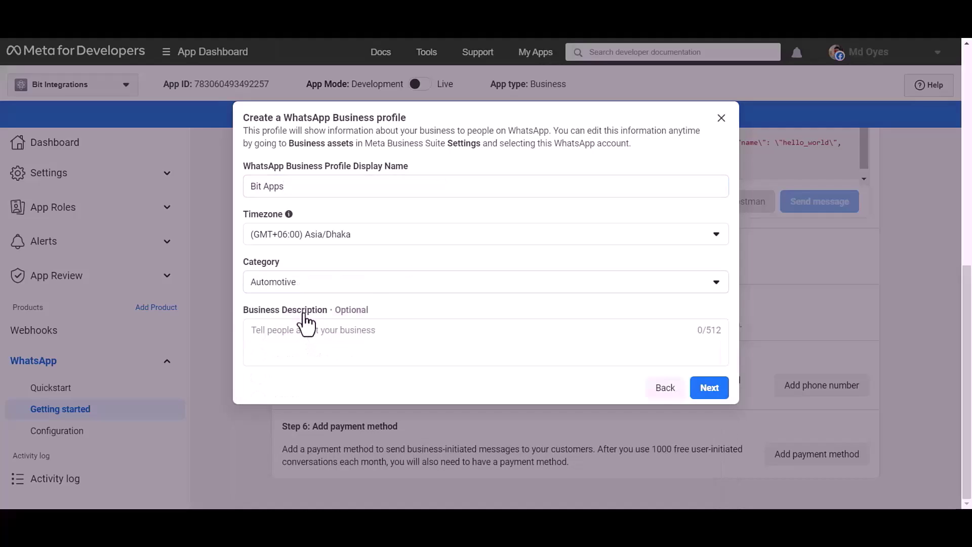
left_click(710, 389)
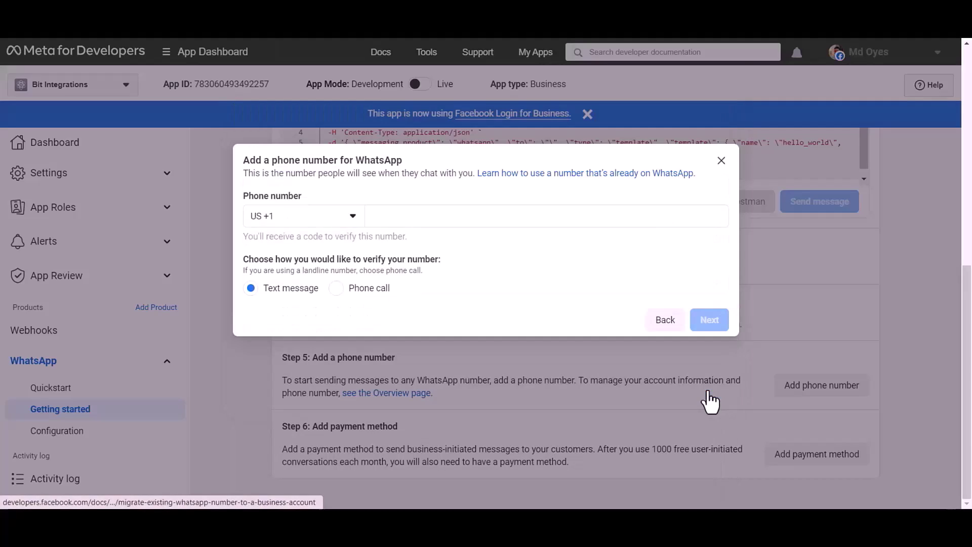
Add the business phone number with Bangladesh +880 code and verify it with the received code
left_click(296, 223)
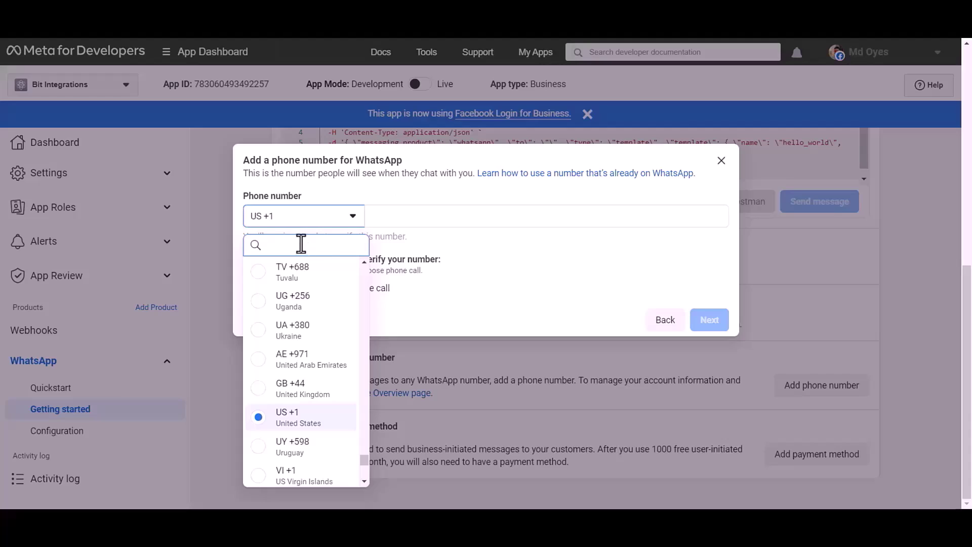
type("bangladesh")
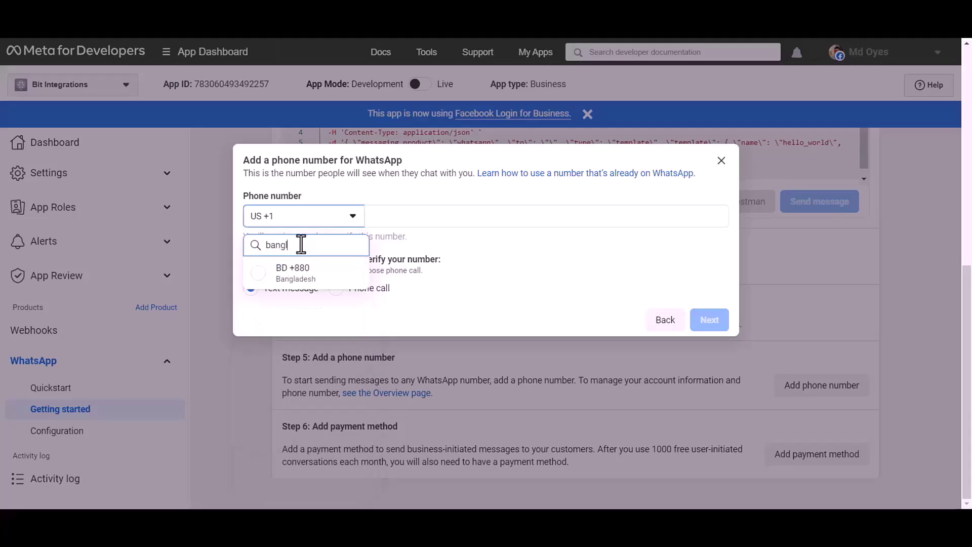
left_click(297, 279)
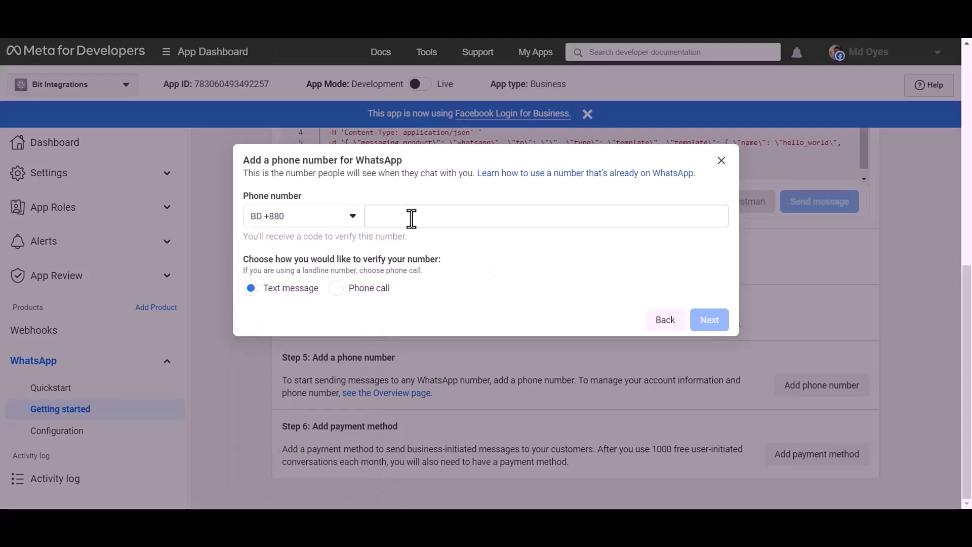
left_click(411, 216)
key("ctrl+v")
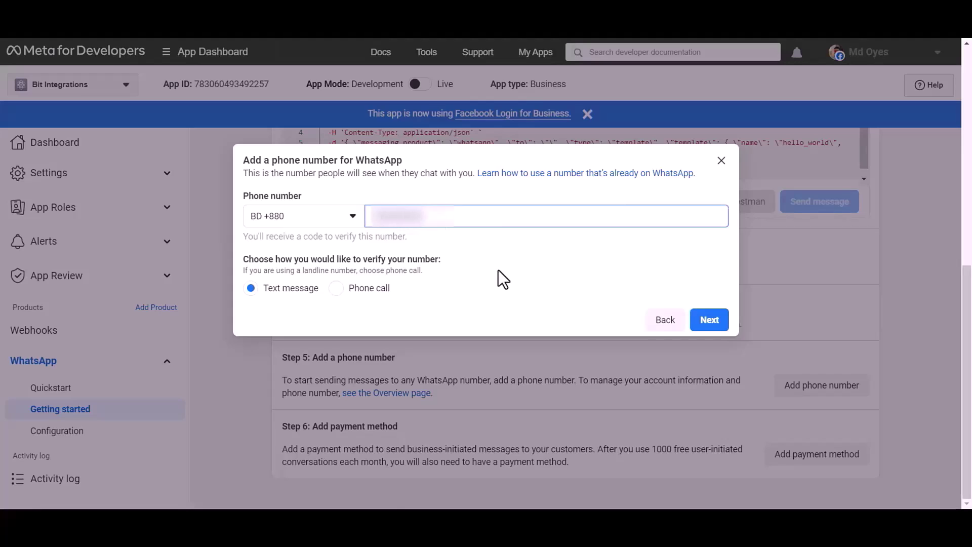
left_click(710, 324)
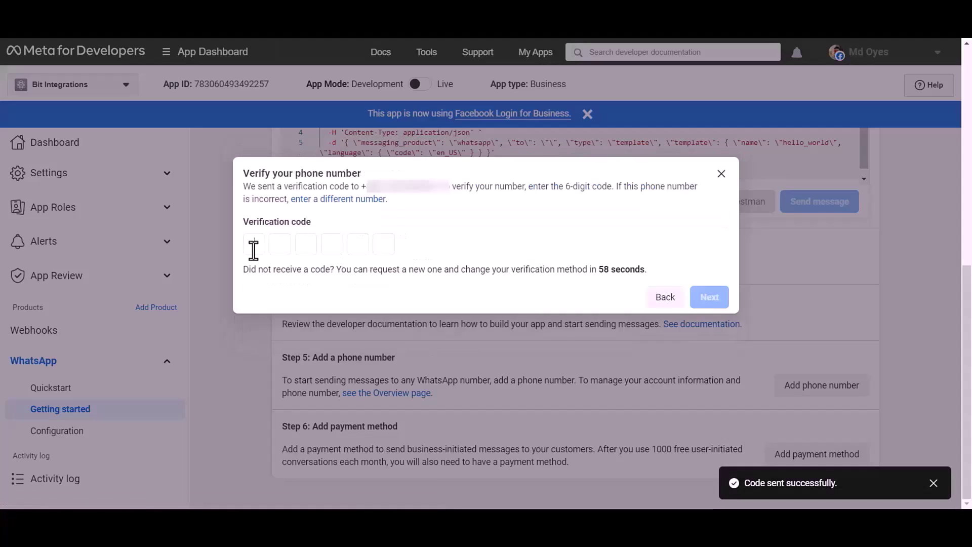
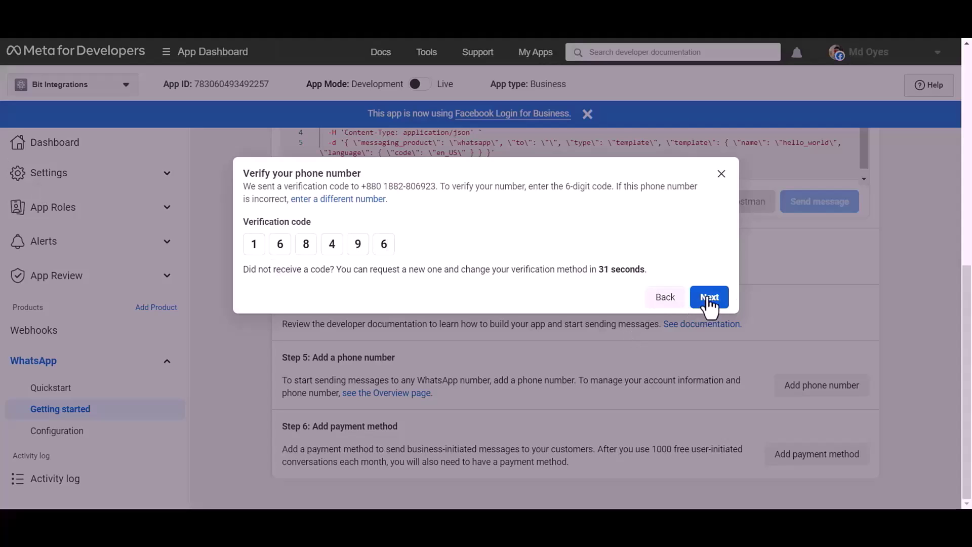
left_click(714, 303)
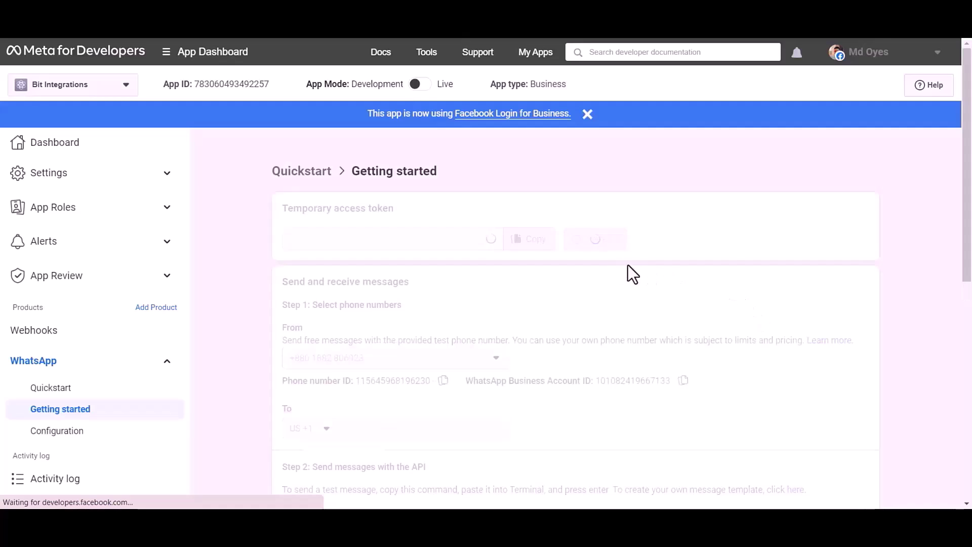
scroll(679, 251, "down", 10)
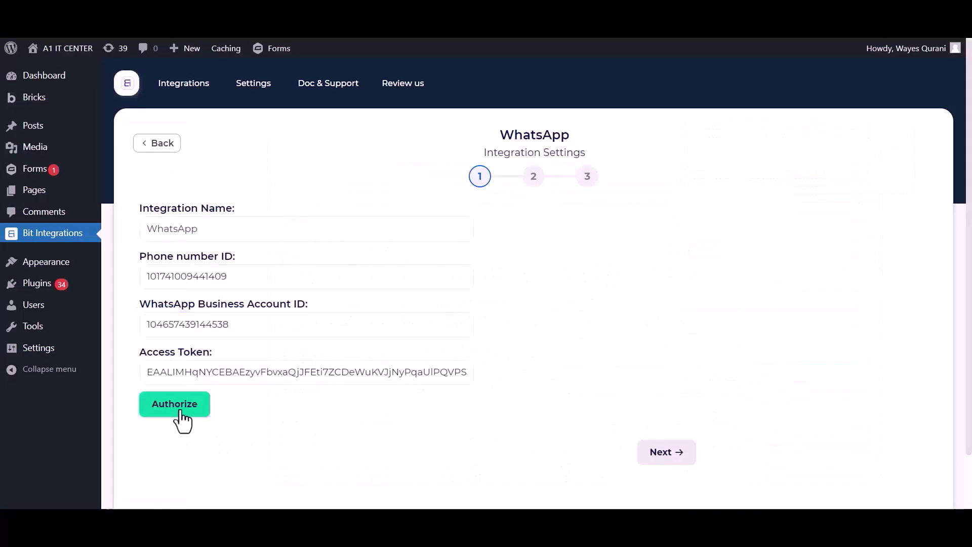
Authorize the WhatsApp connection in Bit Integrations and move to the next step
left_click(180, 411)
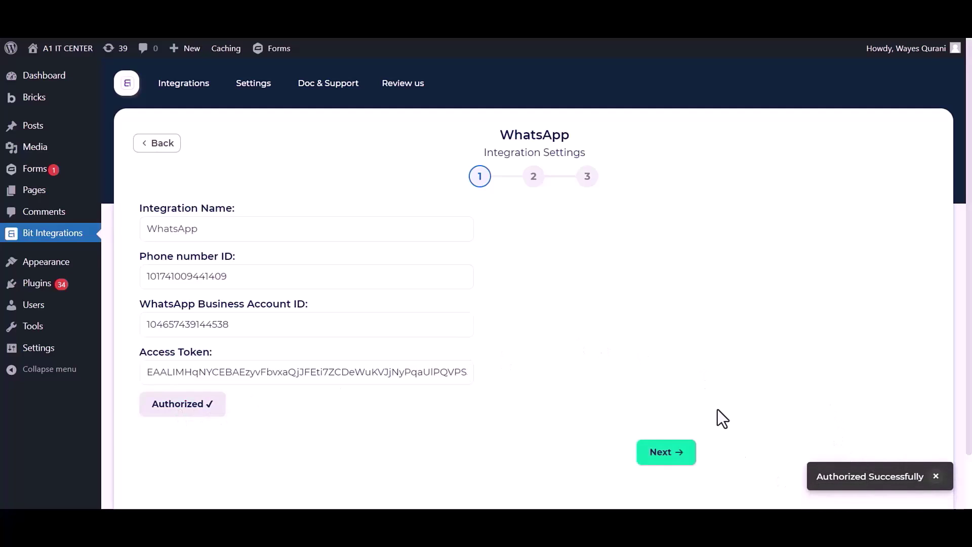
scroll(714, 400, "down", 1)
left_click(663, 391)
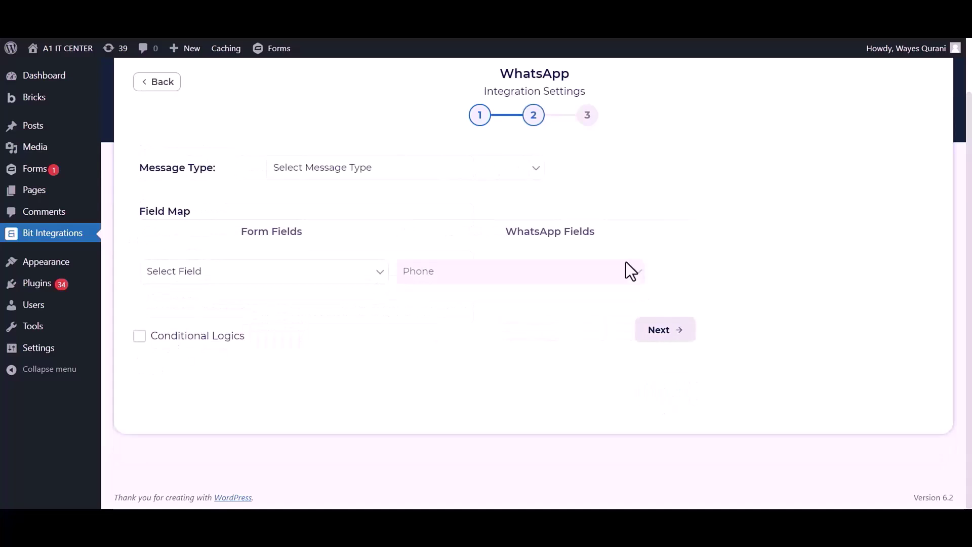
Set Message Type to Template and map the form's Phone field
scroll(628, 261, "up", 1)
left_click(371, 237)
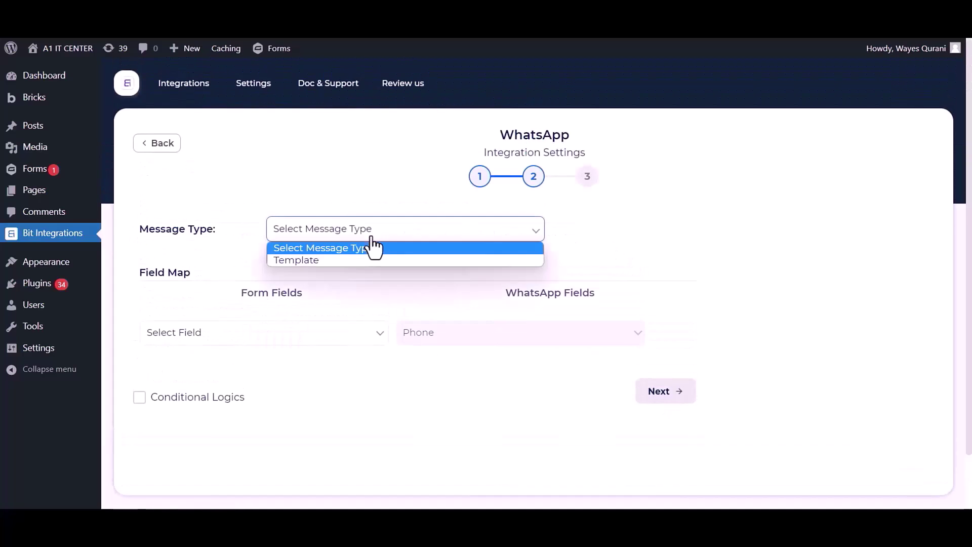
left_click(312, 261)
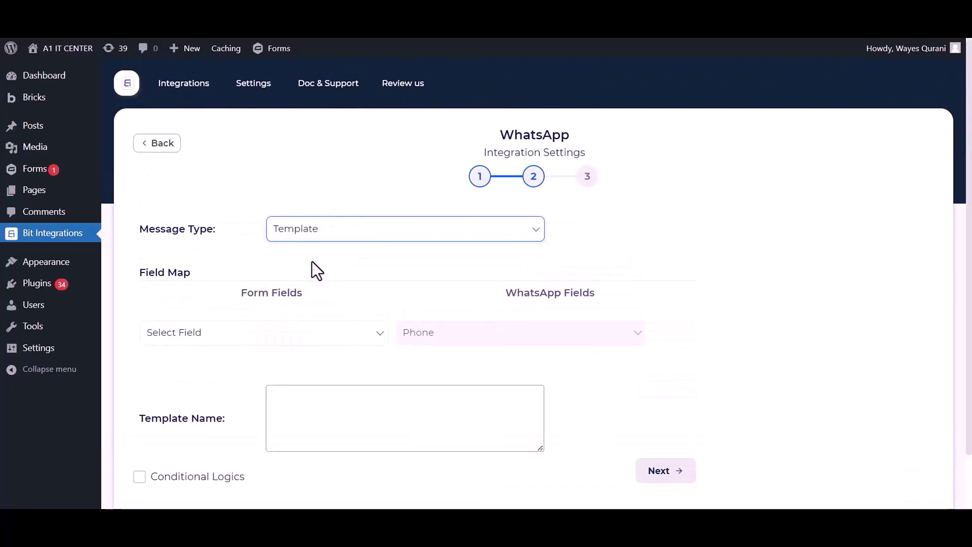
left_click(288, 344)
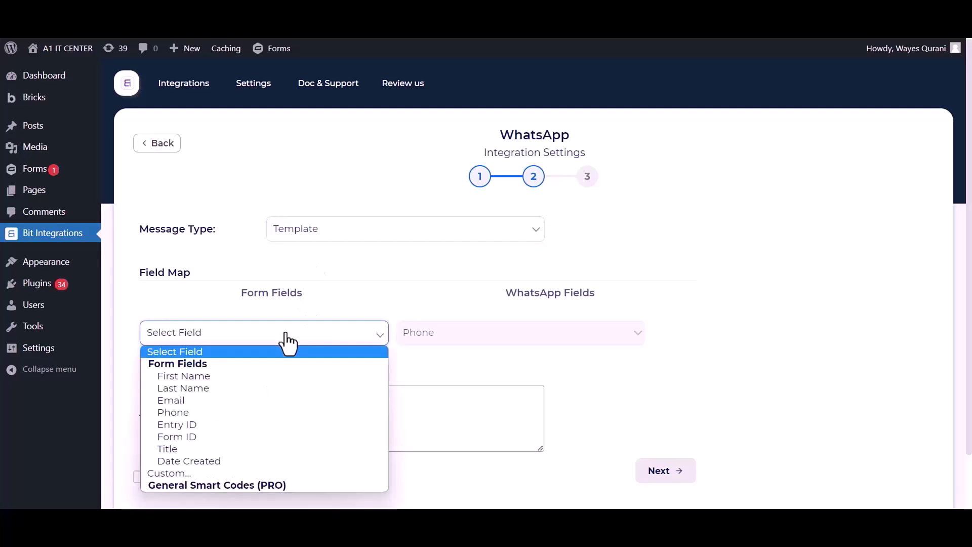
left_click(184, 412)
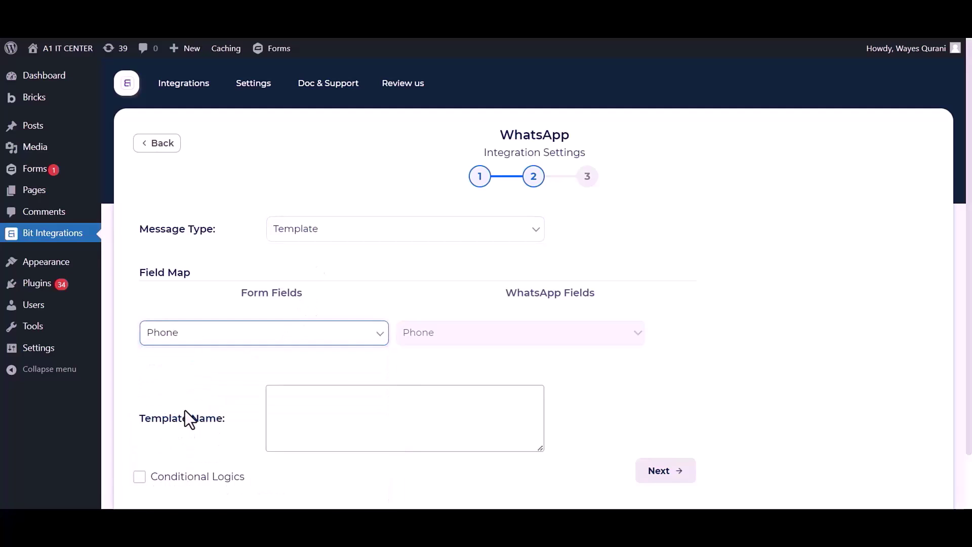
left_click(312, 410)
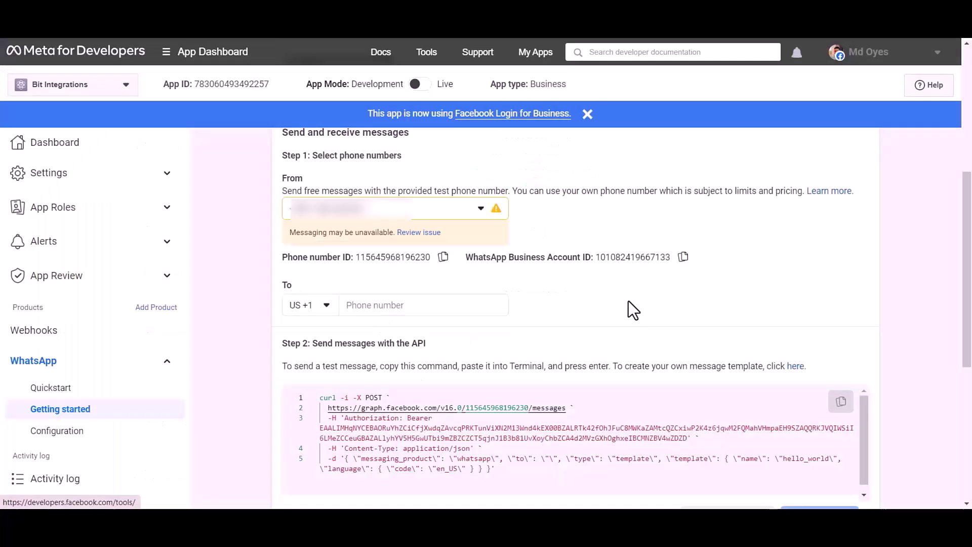
Copy the hello_world template name from Meta's Message templates page
left_click(797, 372)
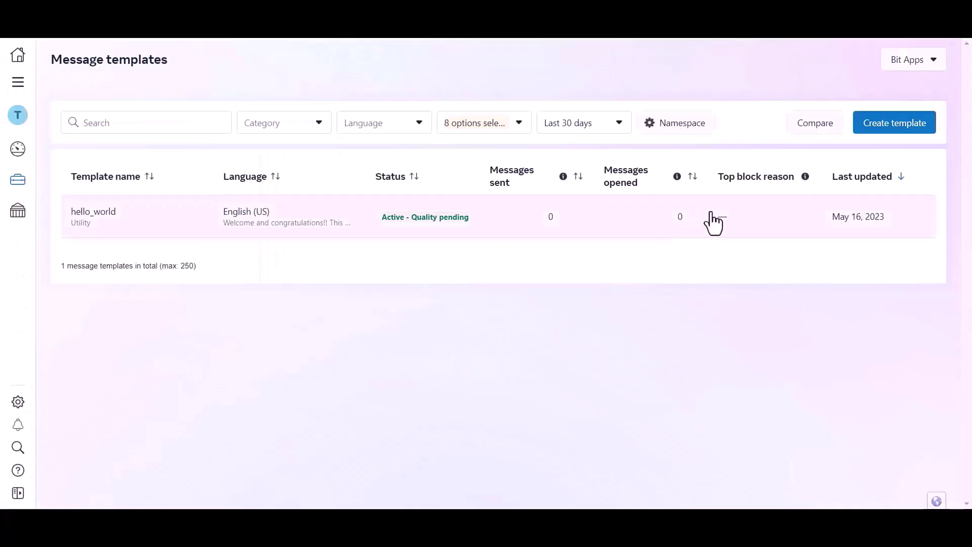
left_click(172, 215)
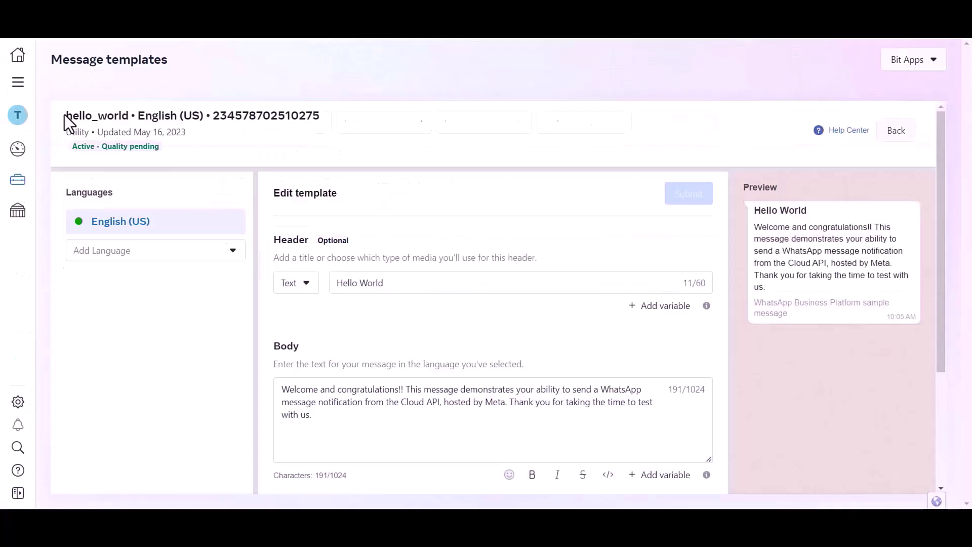
left_click_drag(66, 116, 130, 115)
key("ctrl+c")
key("alt+Tab")
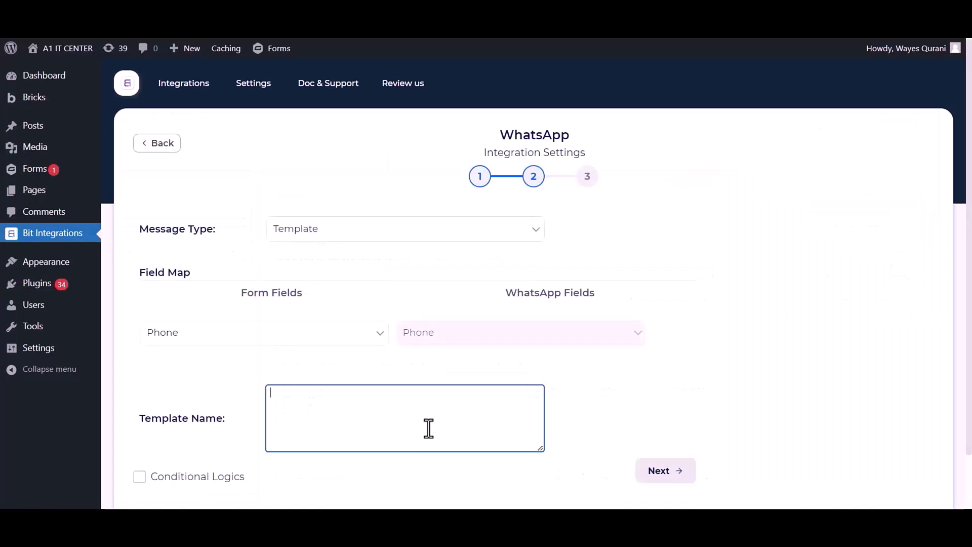
Enter hello_world as the WhatsApp Template Name and advance to the final integration step
key("ctrl+v")
left_click(582, 392)
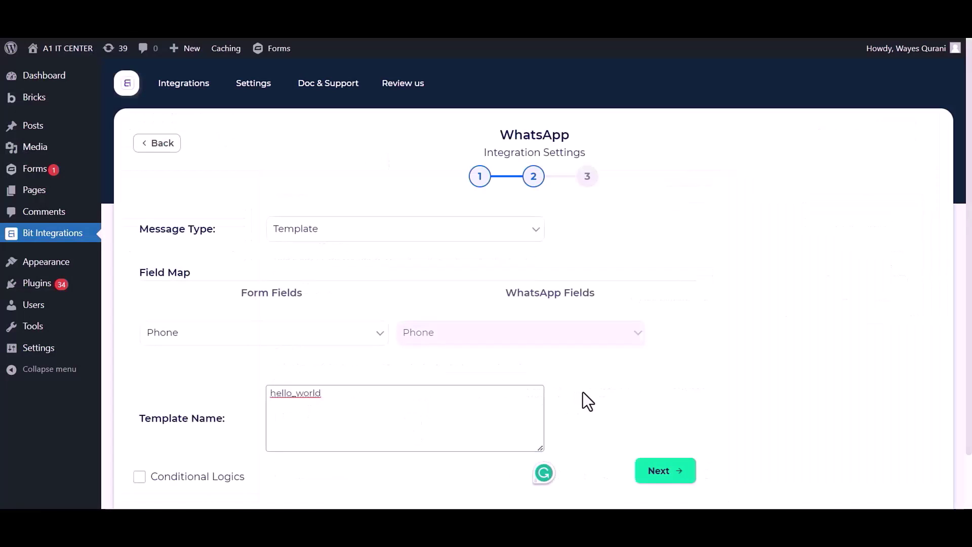
left_click(679, 475)
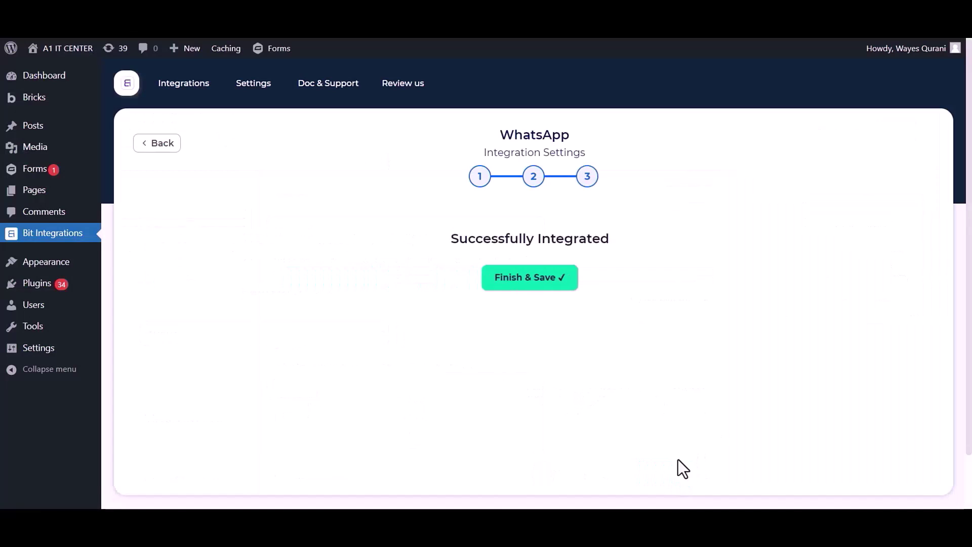
Finish and save the WhatsApp integration, then enter 'Bit Integrations' as the form name
left_click(530, 287)
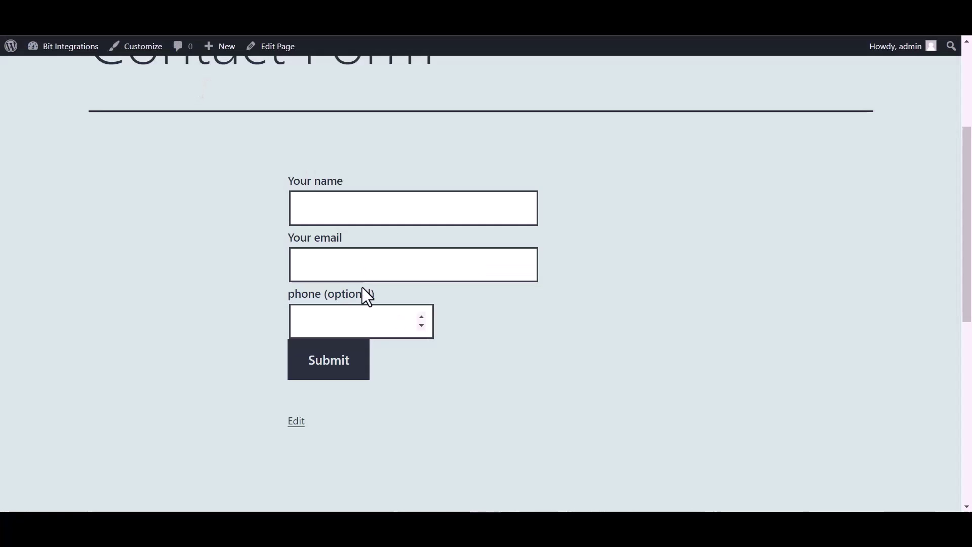
left_click(334, 208)
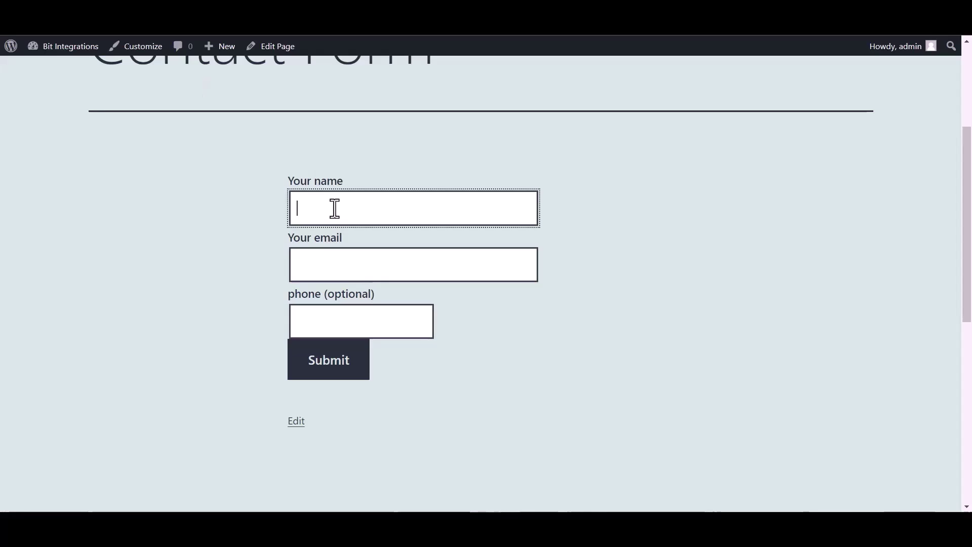
type("Bit Integ")
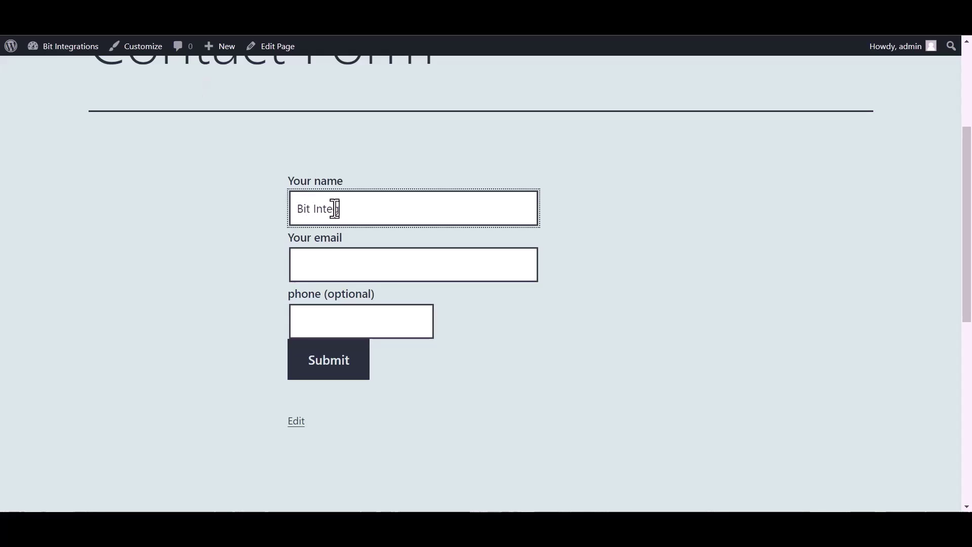
type("rations")
Fill in the contact e-mail and phone number, then submit the contact form
left_click(341, 268)
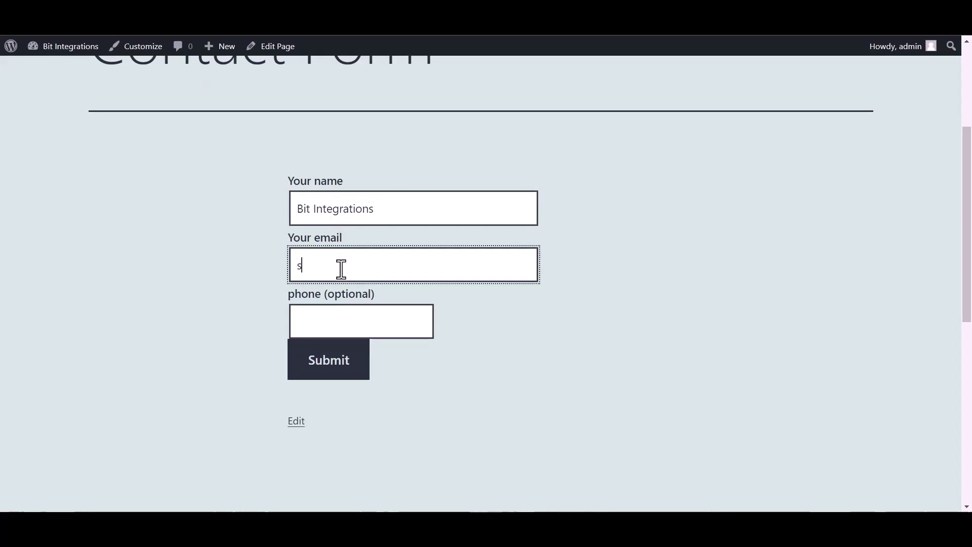
left_click(388, 328)
type("444555666")
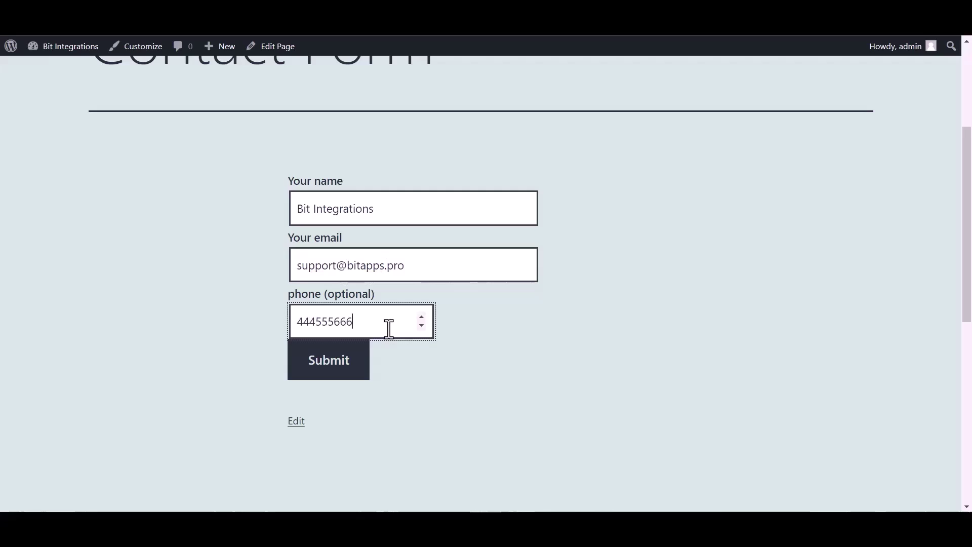
left_click(332, 373)
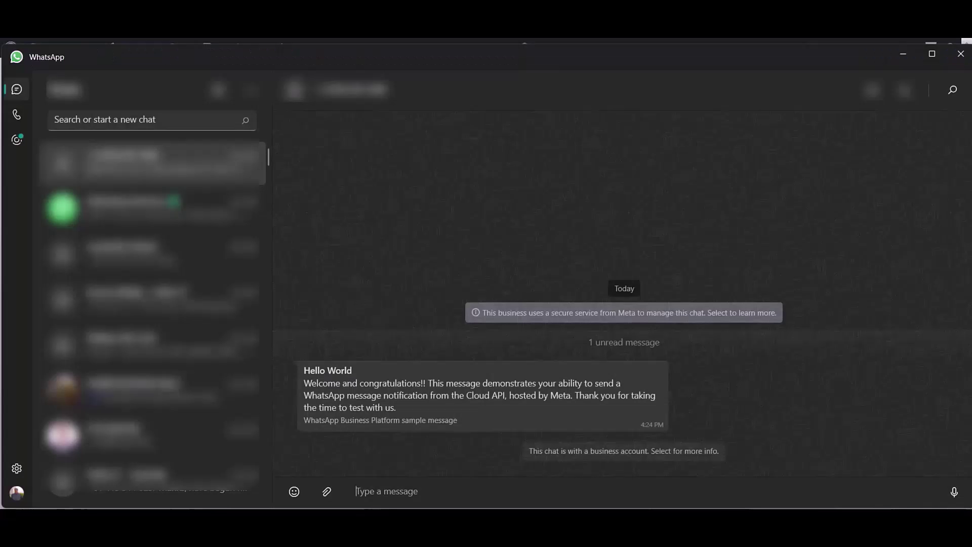
Highlight the received Hello World template message in the WhatsApp chat
left_click_drag(303, 370, 489, 416)
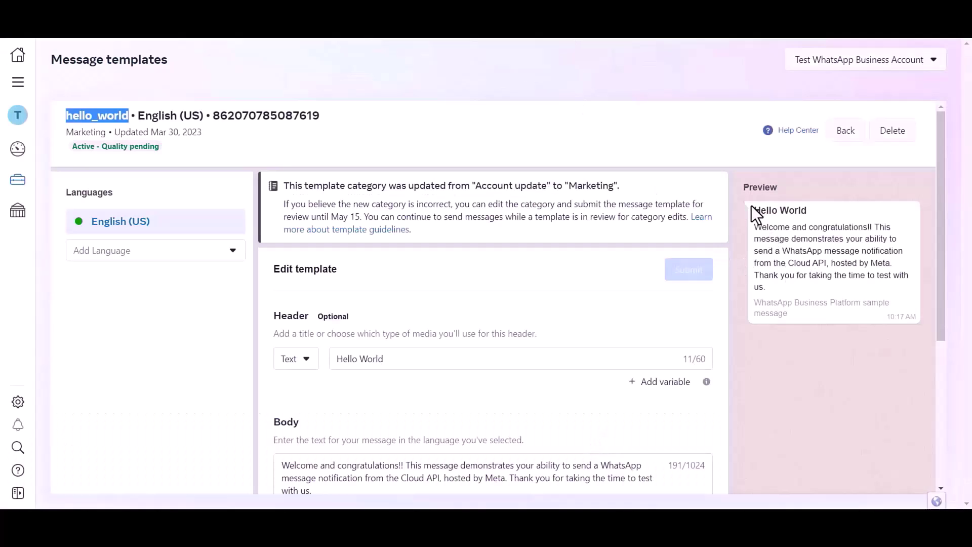
left_click(822, 287)
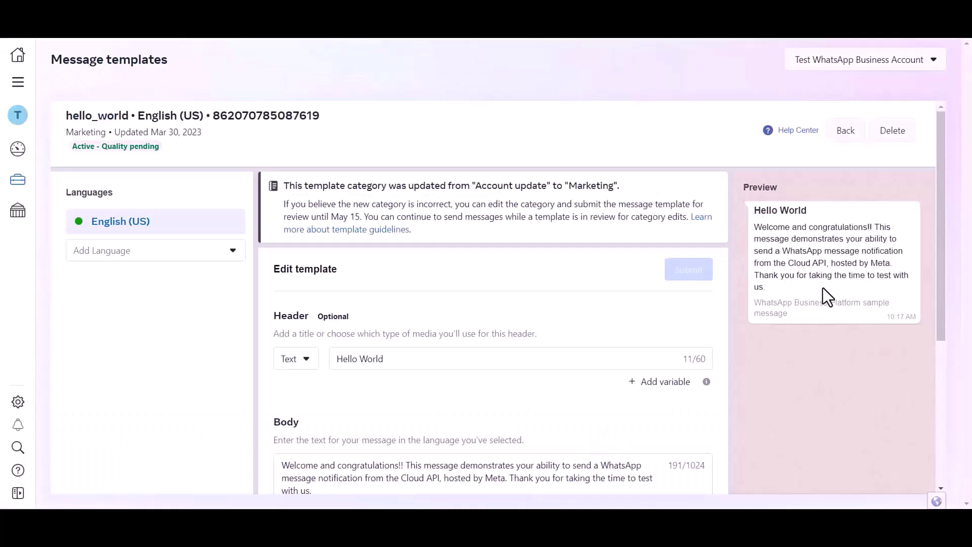